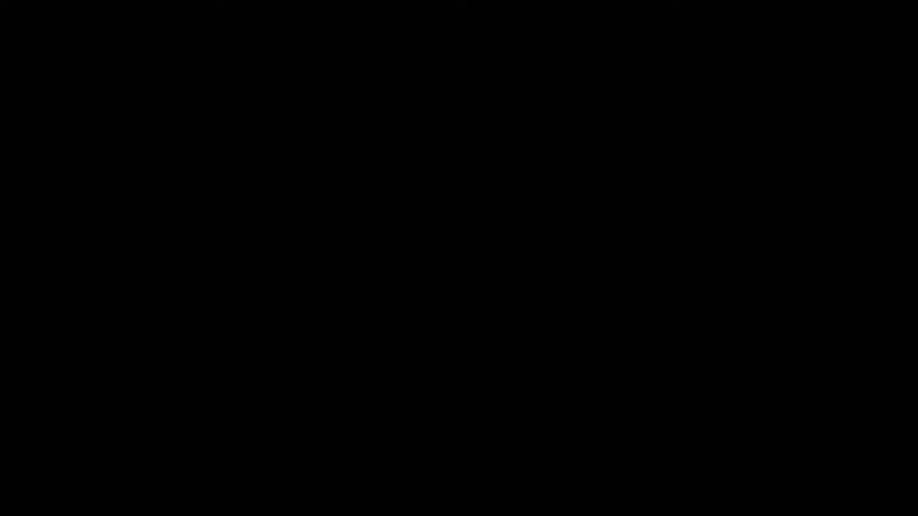
Step: Change the header placeholder to a left-aligned 'Deliver to' heading with an address line beneath
{"action": "scroll", "coordinate": [551, 199], "scroll_direction": "up", "scroll_amount": 3, "text": "ctrl"}
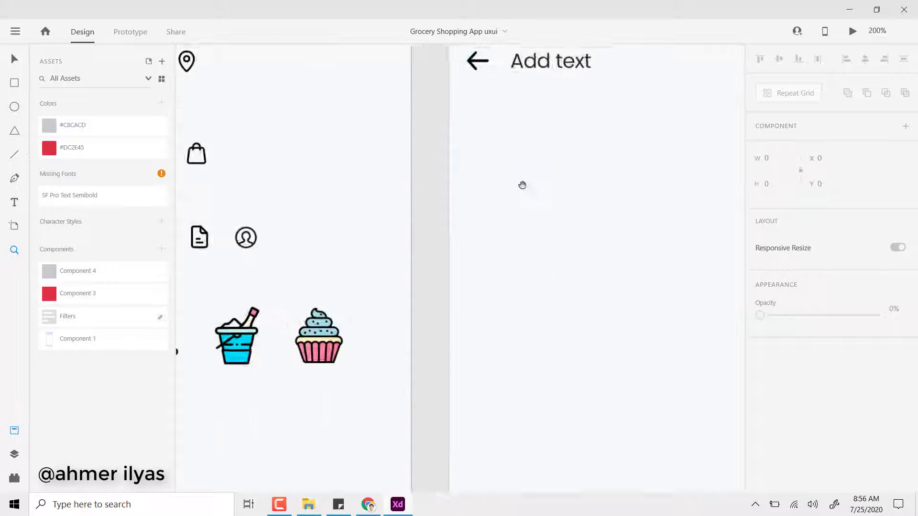
{"action": "scroll", "coordinate": [522, 185], "scroll_direction": "up", "scroll_amount": 3, "text": "ctrl"}
{"action": "scroll", "coordinate": [439, 262], "scroll_direction": "down", "scroll_amount": 3, "text": "ctrl"}
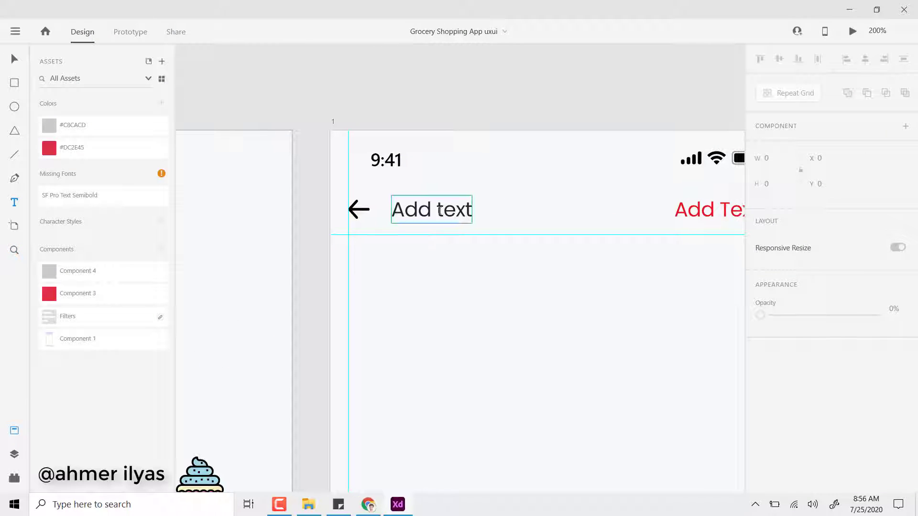
{"action": "double_click", "coordinate": [446, 211]}
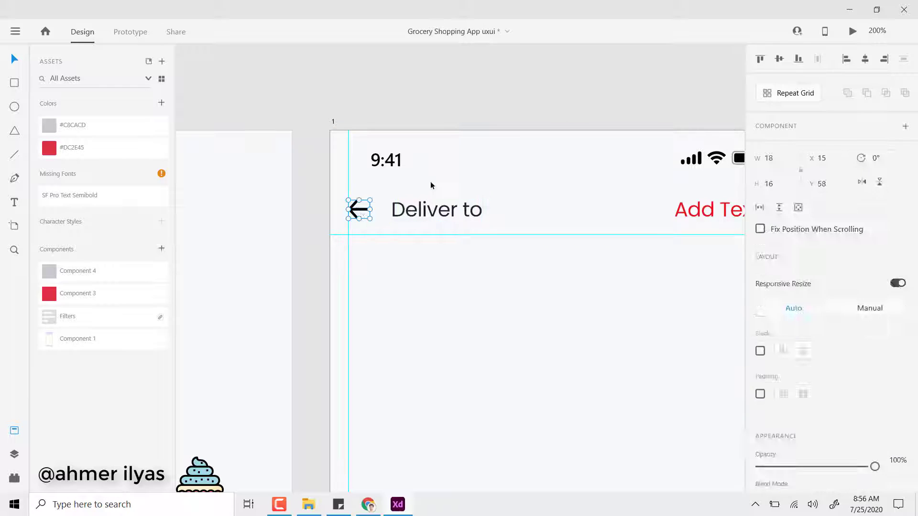
{"action": "mouse_move", "coordinate": [467, 209]}
{"action": "left_mouse_down"}
{"action": "mouse_move", "coordinate": [439, 209]}
{"action": "mouse_move", "coordinate": [385, 233]}
{"action": "left_mouse_up"}
{"action": "left_click", "coordinate": [429, 229]}
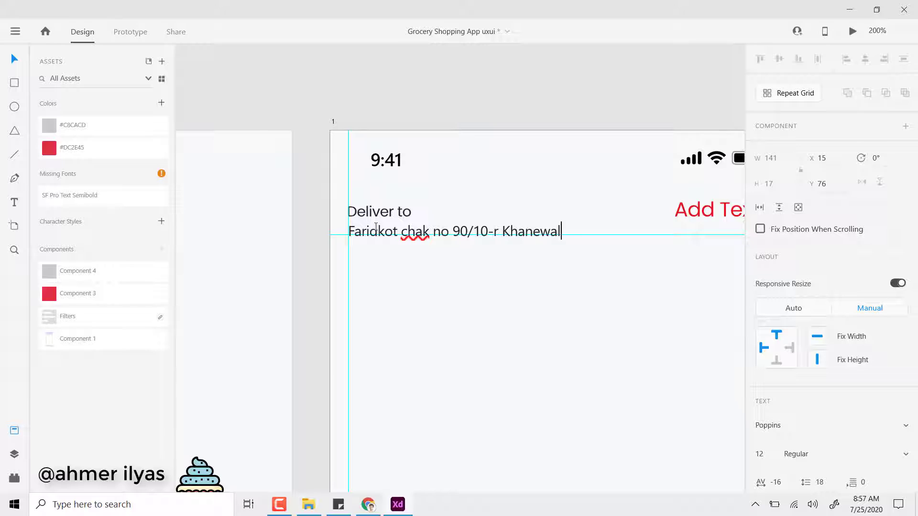
{"action": "left_click", "coordinate": [11, 59]}
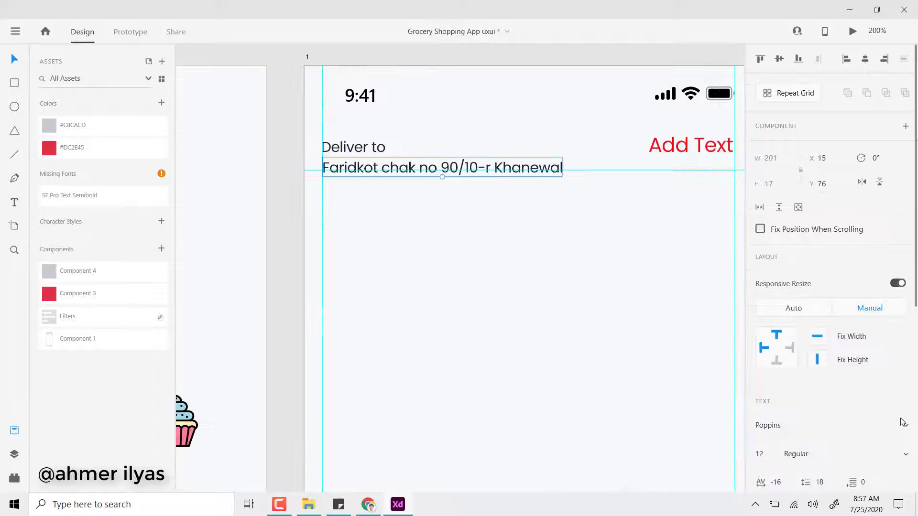
Step: Make the address line Poppins Light at size 8 and remove the red Add Text placeholder
{"action": "left_click", "coordinate": [813, 453]}
{"action": "left_click", "coordinate": [825, 319]}
{"action": "left_click", "coordinate": [688, 157]}
{"action": "key", "text": "ctrl+z"}
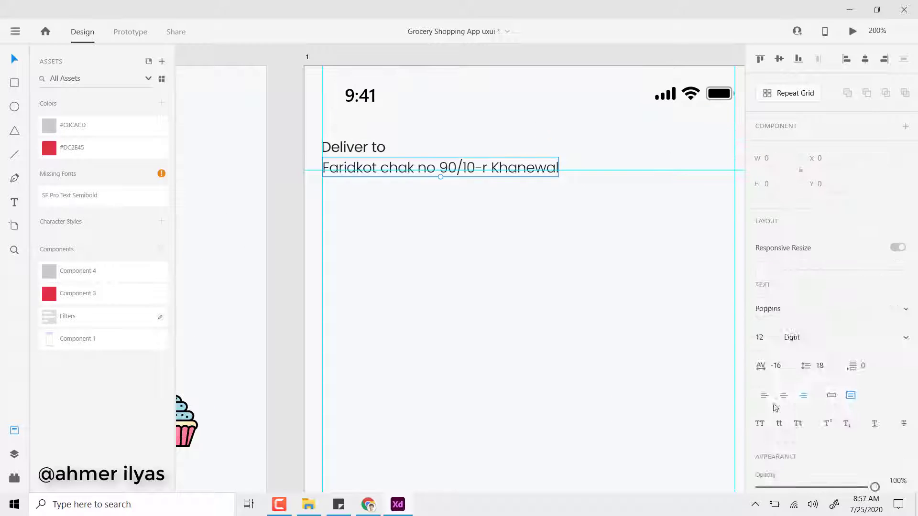
{"action": "key", "text": "ctrl+z"}
{"action": "key", "text": "ctrl+z"}
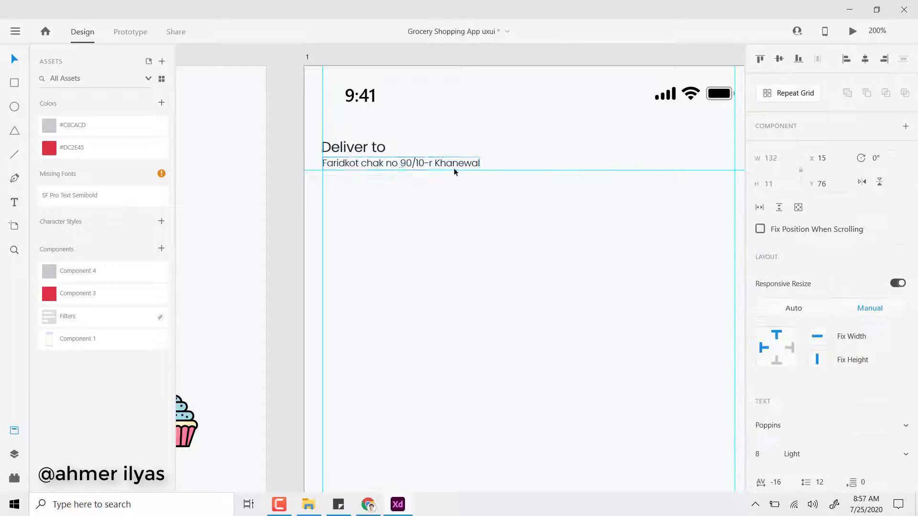
{"action": "left_click", "coordinate": [610, 226]}
{"action": "left_click", "coordinate": [445, 165]}
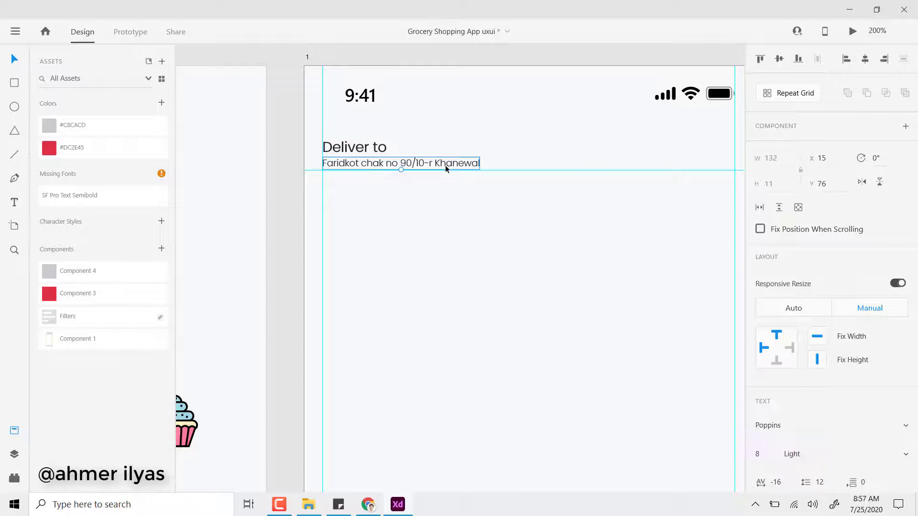
{"action": "scroll", "coordinate": [585, 283], "scroll_direction": "down", "scroll_amount": 3}
Step: Copy the arrow icon after the address and rotate it 90° into a downward chevron
{"action": "scroll", "coordinate": [378, 224], "scroll_direction": "up", "scroll_amount": 3}
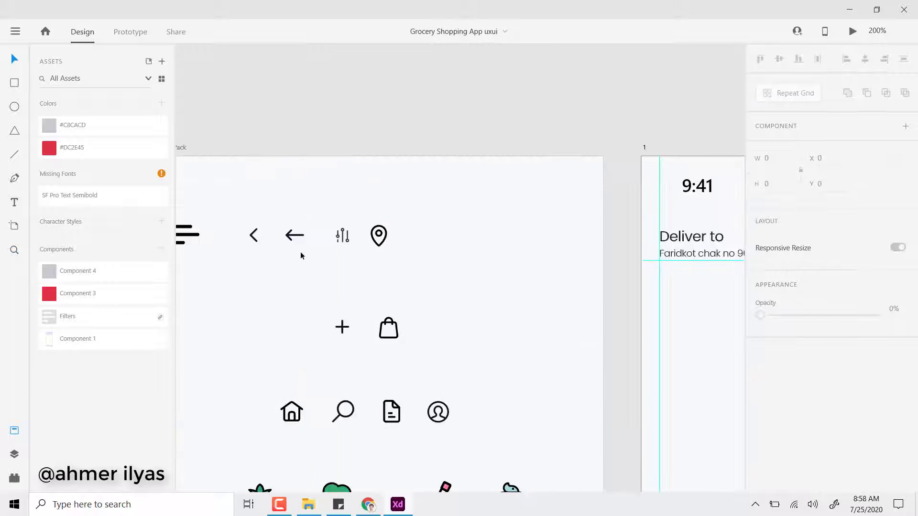
{"action": "left_click_drag", "start_coordinate": [252, 234], "coordinate": [708, 249]}
{"action": "left_click_drag", "start_coordinate": [543, 330], "coordinate": [376, 330]}
{"action": "left_click", "coordinate": [861, 182]}
{"action": "scroll", "coordinate": [531, 289], "scroll_direction": "up", "scroll_amount": 3}
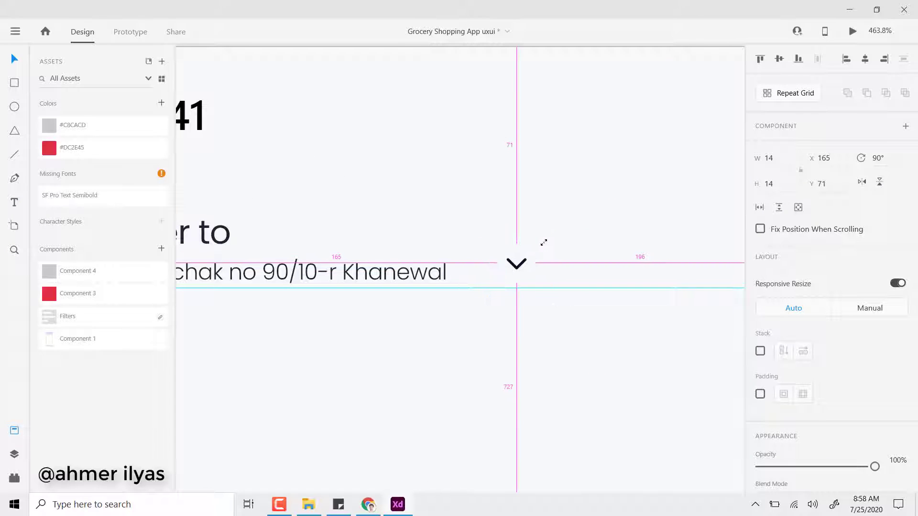
Step: Place the search icon at the header's right end, then select the address with its chevron
{"action": "key", "text": "ctrl+1"}
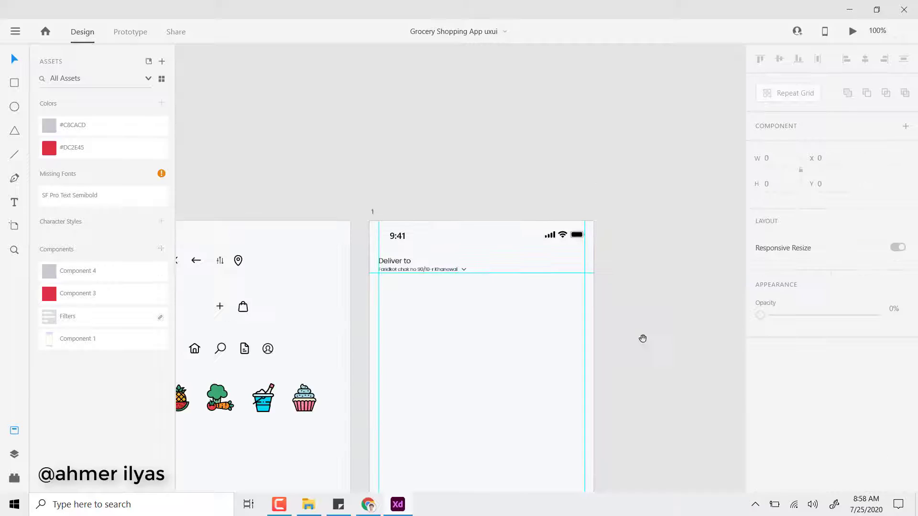
{"action": "left_click_drag", "start_coordinate": [223, 289], "coordinate": [573, 200]}
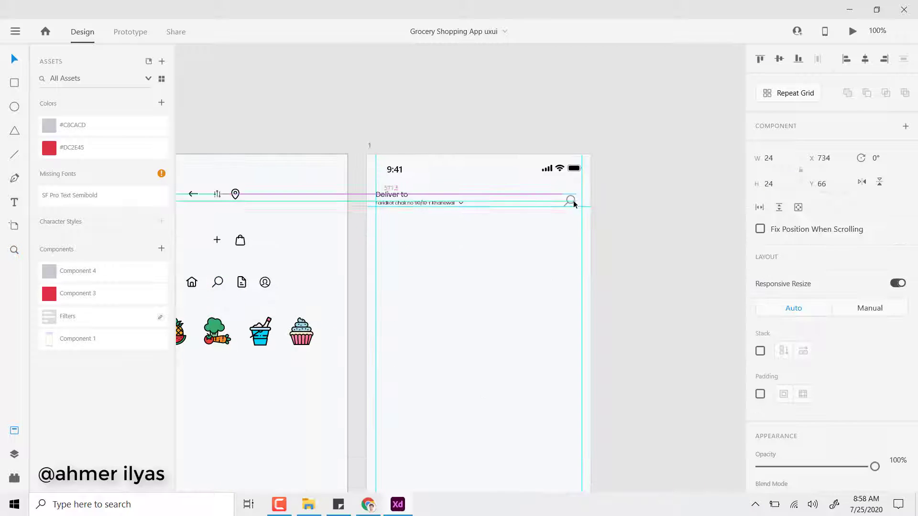
{"action": "scroll", "coordinate": [573, 198], "scroll_direction": "up", "scroll_amount": 3}
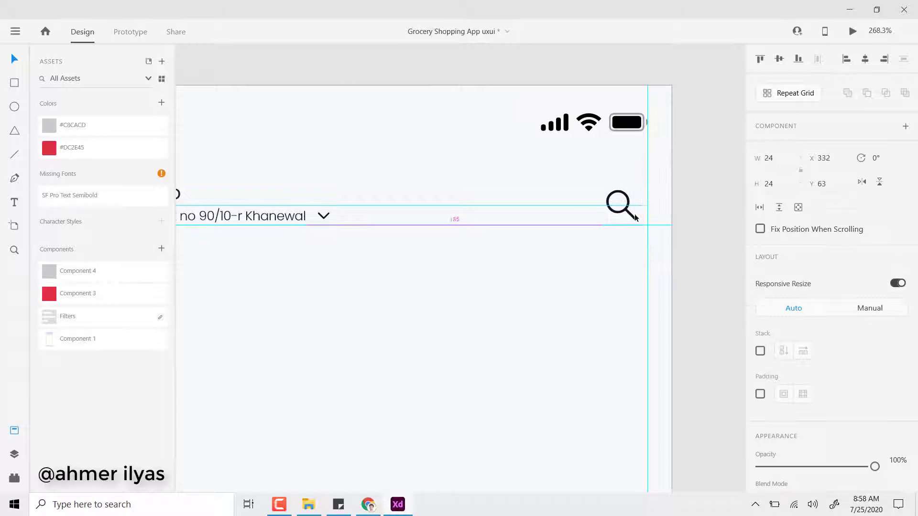
{"action": "scroll", "coordinate": [669, 258], "scroll_direction": "left", "scroll_amount": 3}
{"action": "left_click", "coordinate": [415, 236]}
{"action": "left_click", "coordinate": [438, 239], "text": "shift"}
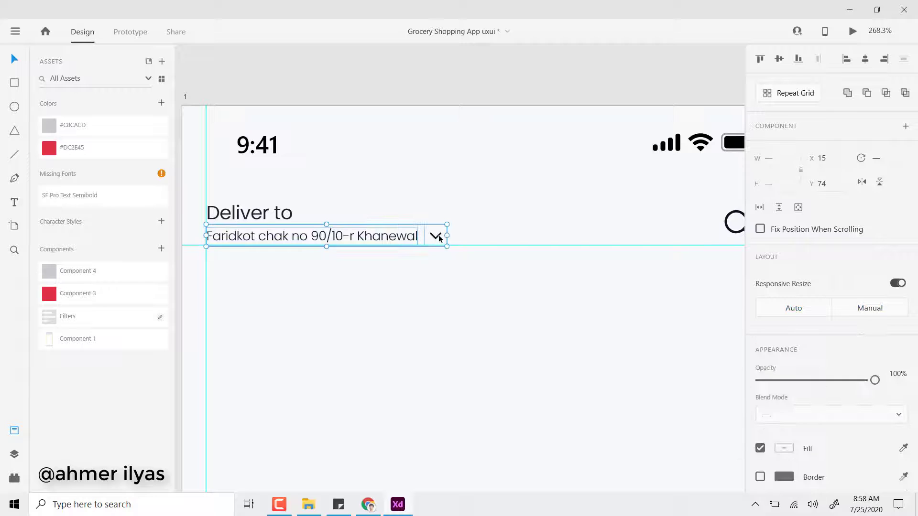
{"action": "scroll", "coordinate": [541, 297], "scroll_direction": "down", "scroll_amount": 3}
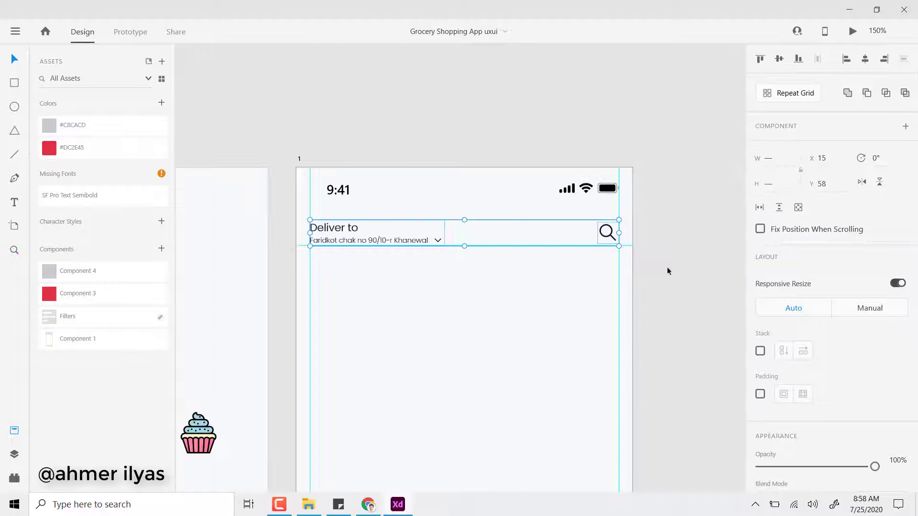
{"action": "left_click_drag", "start_coordinate": [539, 288], "coordinate": [550, 249]}
Step: Copy the 'Deliver to' heading below the header as the two-line tagline 'Get your groceries / delivered quickly'
{"action": "key", "text": "r"}
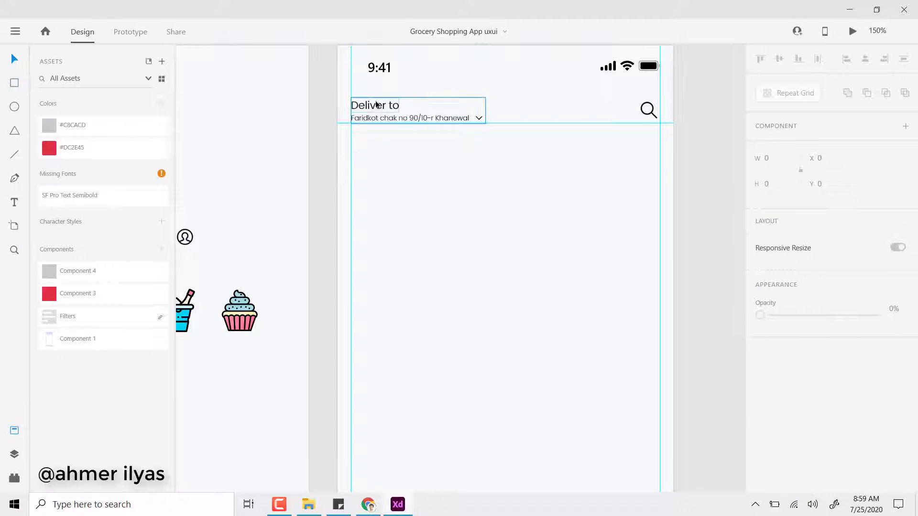
{"action": "left_click", "coordinate": [376, 104]}
{"action": "left_click_drag", "start_coordinate": [376, 104], "coordinate": [387, 150]}
{"action": "double_click", "coordinate": [386, 150]}
{"action": "key", "text": "ctrl+a"}
{"action": "type", "text": "Get your "}
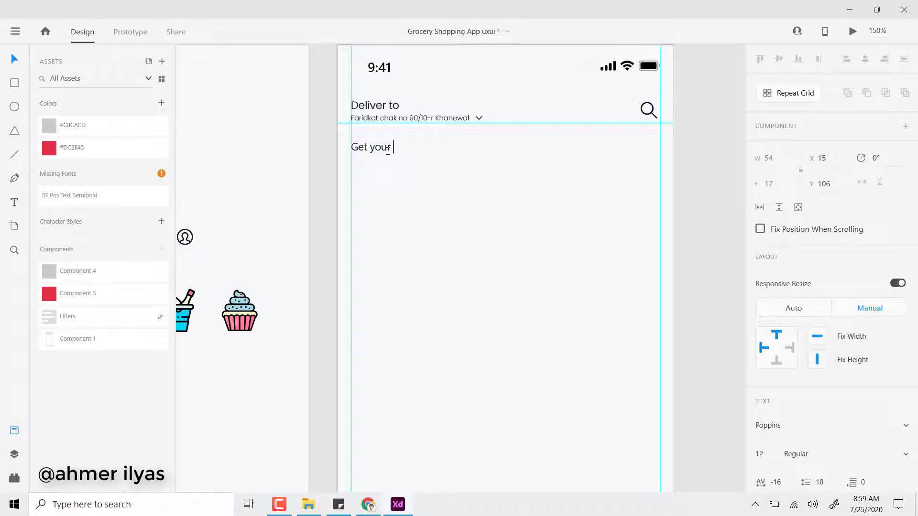
{"action": "type", "text": "groceries"}
{"action": "key", "text": "Return"}
{"action": "type", "text": "deliver"}
{"action": "type", "text": "ed quickly"}
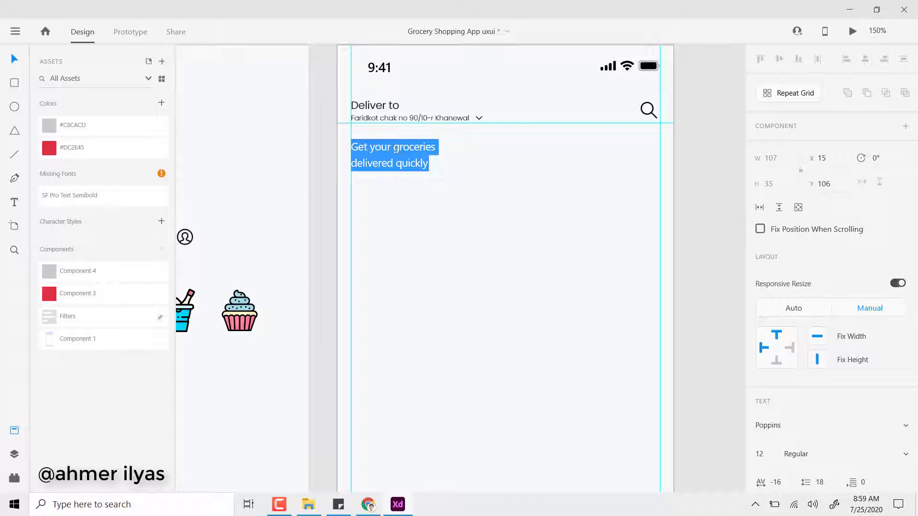
Step: Make 'groceries' Medium, size the tagline to 17, set 'delivered quickly' Light, and shift it lower
{"action": "double_click", "coordinate": [395, 148]}
{"action": "left_click", "coordinate": [795, 453]}
{"action": "left_click", "coordinate": [805, 380]}
{"action": "left_click_drag", "start_coordinate": [405, 182], "coordinate": [435, 156]}
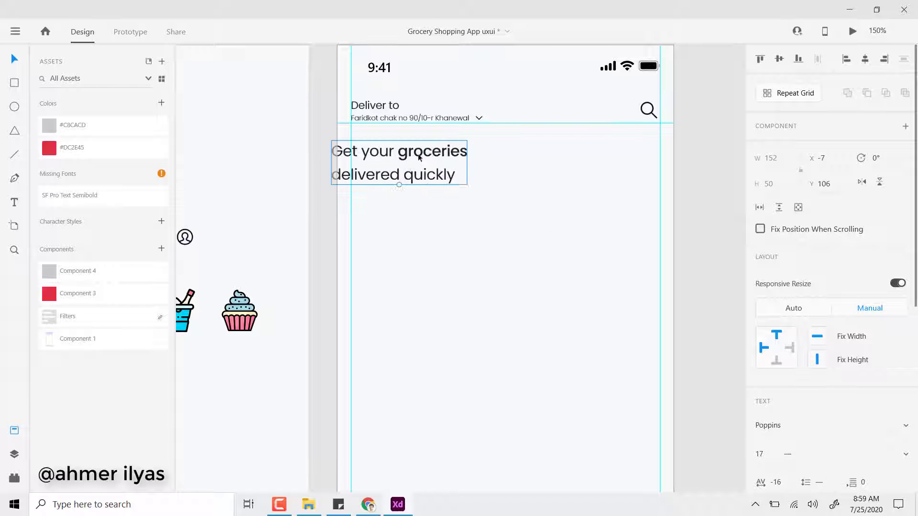
{"action": "double_click", "coordinate": [404, 170]}
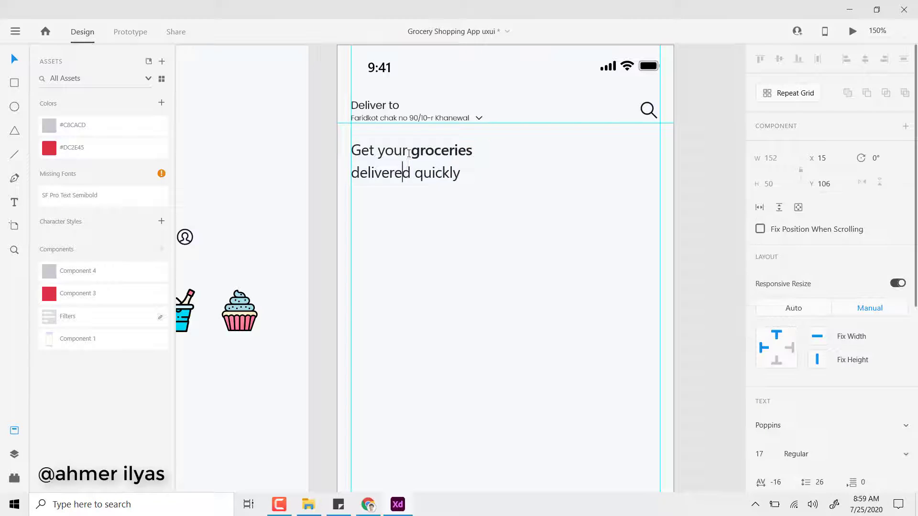
{"action": "left_click_drag", "start_coordinate": [351, 151], "coordinate": [412, 151]}
{"action": "key", "text": "Escape"}
{"action": "left_click_drag", "start_coordinate": [474, 175], "coordinate": [351, 175]}
{"action": "left_click", "coordinate": [796, 454]}
{"action": "left_click", "coordinate": [804, 363]}
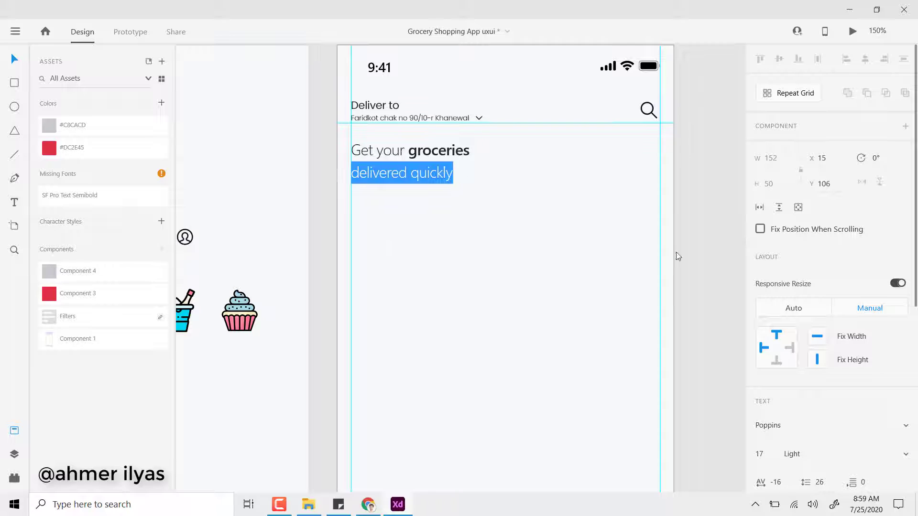
{"action": "key", "text": "Escape"}
{"action": "left_click_drag", "start_coordinate": [519, 266], "coordinate": [462, 191]}
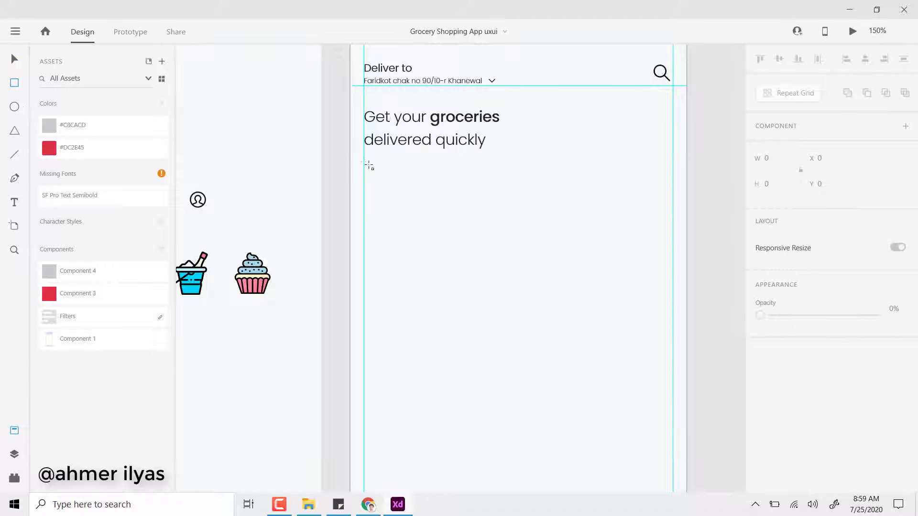
Step: Draw a red square card with a white circle inside and bring its white label forward
{"action": "left_click_drag", "start_coordinate": [368, 164], "coordinate": [456, 255]}
{"action": "left_click", "coordinate": [49, 147]}
{"action": "left_click", "coordinate": [589, 245]}
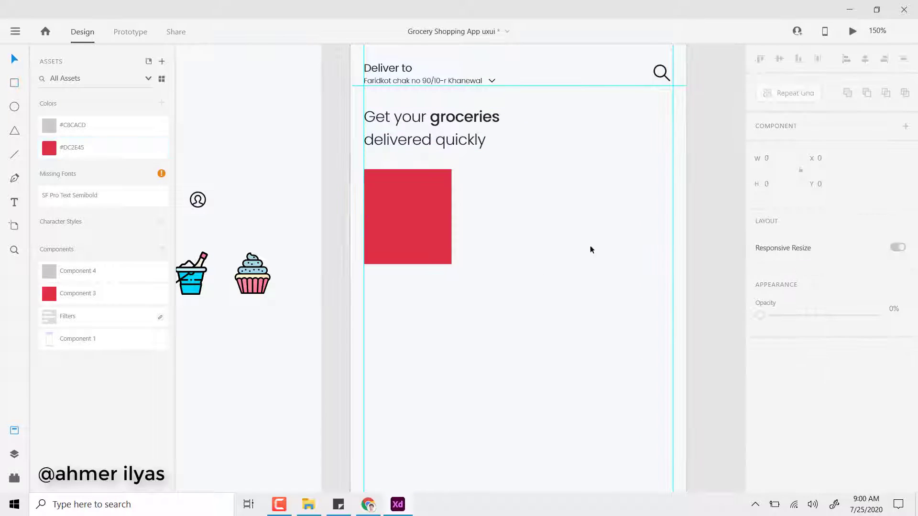
{"action": "left_click_drag", "start_coordinate": [378, 180], "coordinate": [431, 234]}
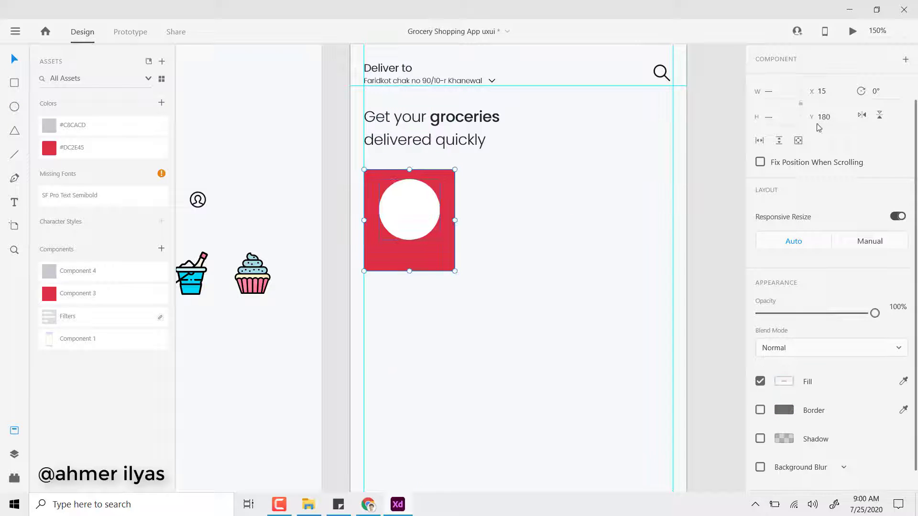
{"action": "right_click", "coordinate": [413, 258]}
{"action": "mouse_move", "coordinate": [500, 318]}
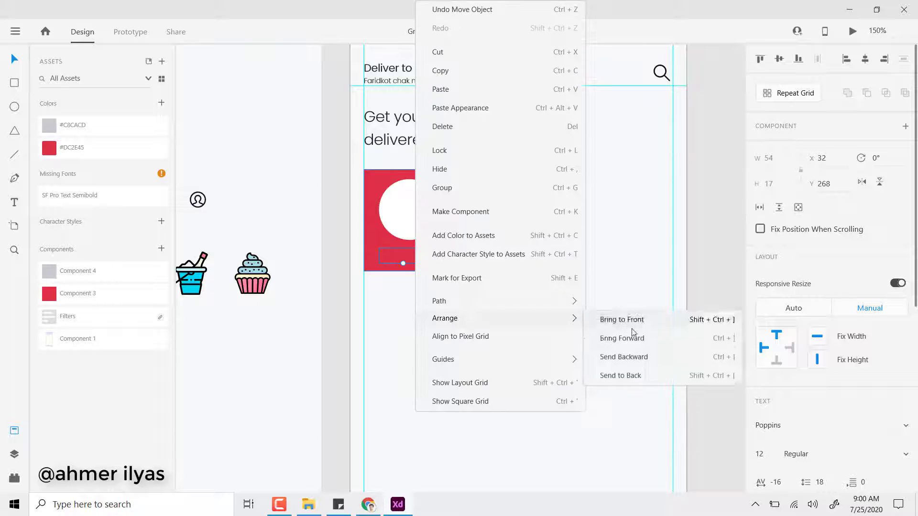
{"action": "left_click", "coordinate": [621, 320]}
{"action": "left_click", "coordinate": [784, 353]}
{"action": "left_click", "coordinate": [613, 414]}
{"action": "left_click", "coordinate": [409, 200], "text": "shift"}
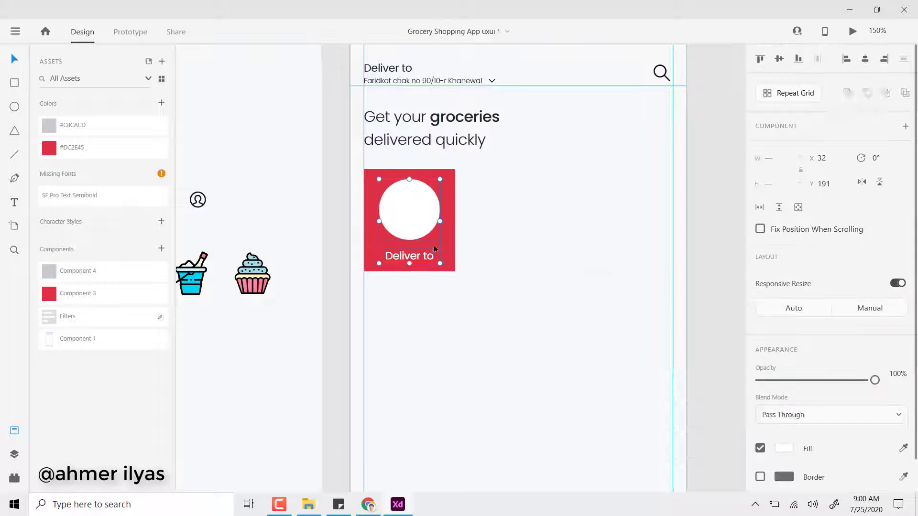
Step: Place a copy of the pineapple icon centred horizontally and vertically in the white circle
{"action": "scroll", "coordinate": [365, 287], "scroll_direction": "up", "scroll_amount": 2, "text": "ctrl"}
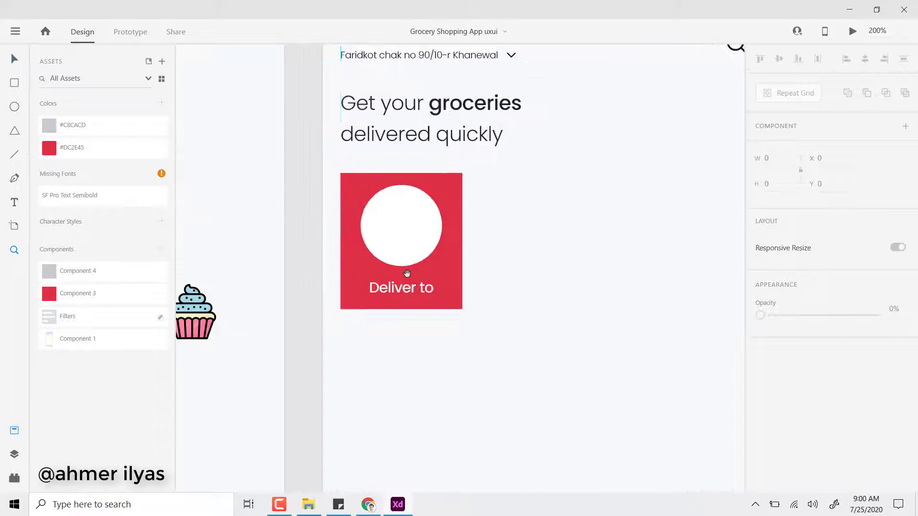
{"action": "double_click", "coordinate": [405, 272]}
{"action": "left_click", "coordinate": [804, 321]}
{"action": "scroll", "coordinate": [468, 313], "scroll_direction": "down", "scroll_amount": 1, "text": "ctrl"}
{"action": "scroll", "coordinate": [457, 329], "scroll_direction": "down", "scroll_amount": 2, "text": "ctrl"}
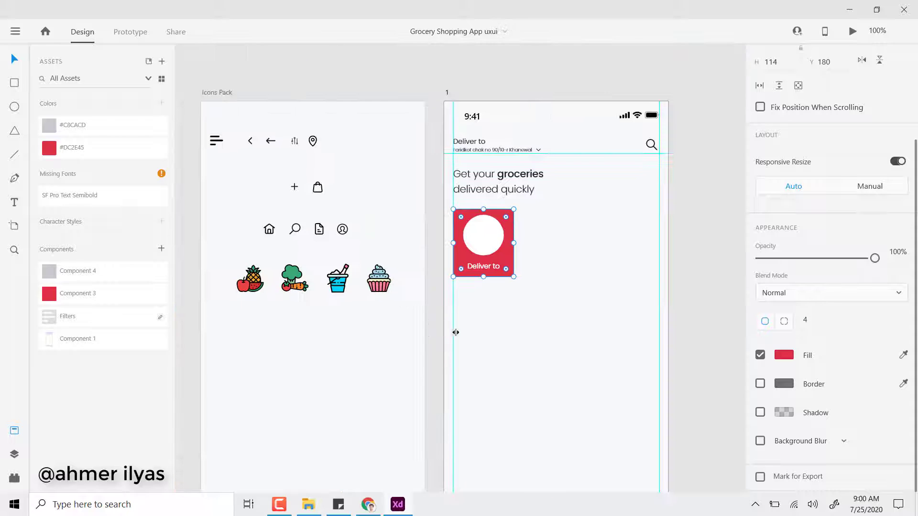
{"action": "left_click_drag", "start_coordinate": [249, 292], "coordinate": [476, 258]}
{"action": "left_click", "coordinate": [865, 58]}
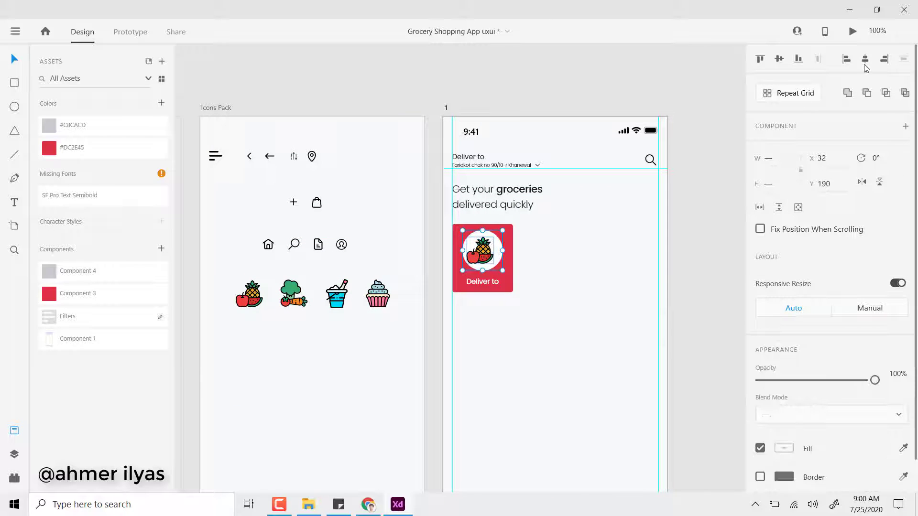
{"action": "left_click", "coordinate": [778, 58]}
{"action": "left_click", "coordinate": [689, 267]}
Step: Relabel the card 'Fruits', centre-align it beneath the icon, and select the whole card
{"action": "left_click_drag", "start_coordinate": [542, 324], "coordinate": [511, 309]}
{"action": "scroll", "coordinate": [511, 309], "scroll_direction": "up", "scroll_amount": 2, "text": "ctrl"}
{"action": "double_click", "coordinate": [470, 290]}
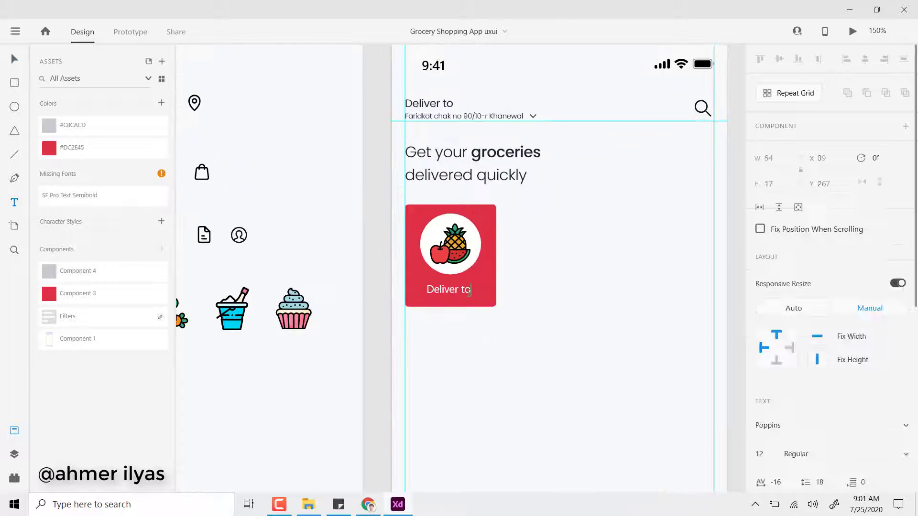
{"action": "type", "text": "Fruits"}
{"action": "scroll", "coordinate": [789, 383], "scroll_direction": "down", "scroll_amount": 2}
{"action": "left_click", "coordinate": [788, 391]}
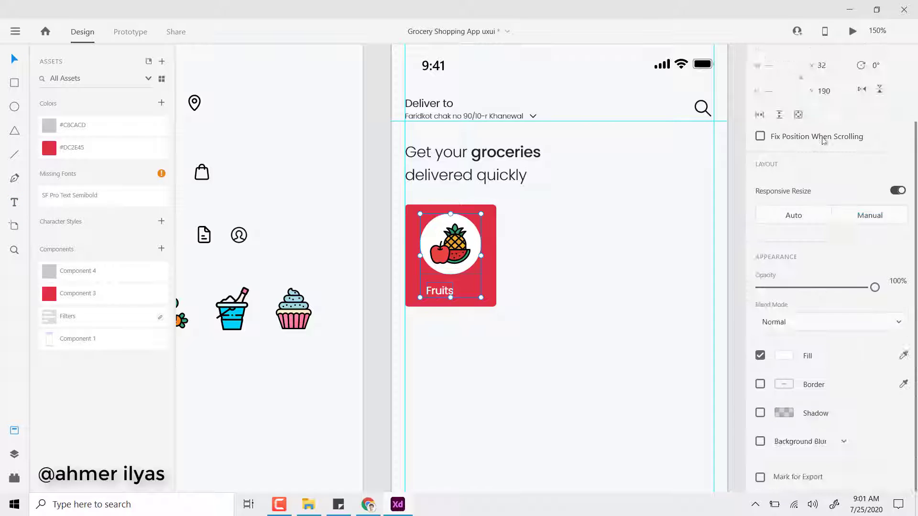
{"action": "scroll", "coordinate": [789, 382], "scroll_direction": "up", "scroll_amount": 1}
{"action": "left_click", "coordinate": [593, 280]}
{"action": "left_click_drag", "start_coordinate": [593, 280], "coordinate": [530, 280]}
{"action": "left_click_drag", "start_coordinate": [463, 339], "coordinate": [341, 200]}
Step: Turn the Fruits card into a repeat grid across the row with narrower cards and smaller icons
{"action": "key", "text": "ctrl+r"}
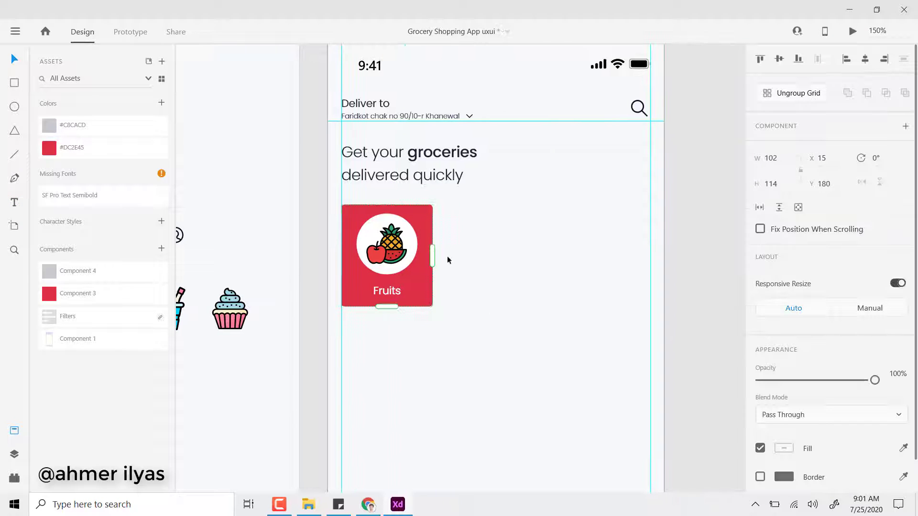
{"action": "left_click_drag", "start_coordinate": [433, 256], "coordinate": [681, 252]}
{"action": "double_click", "coordinate": [416, 249]}
{"action": "left_click_drag", "start_coordinate": [432, 255], "coordinate": [429, 255]}
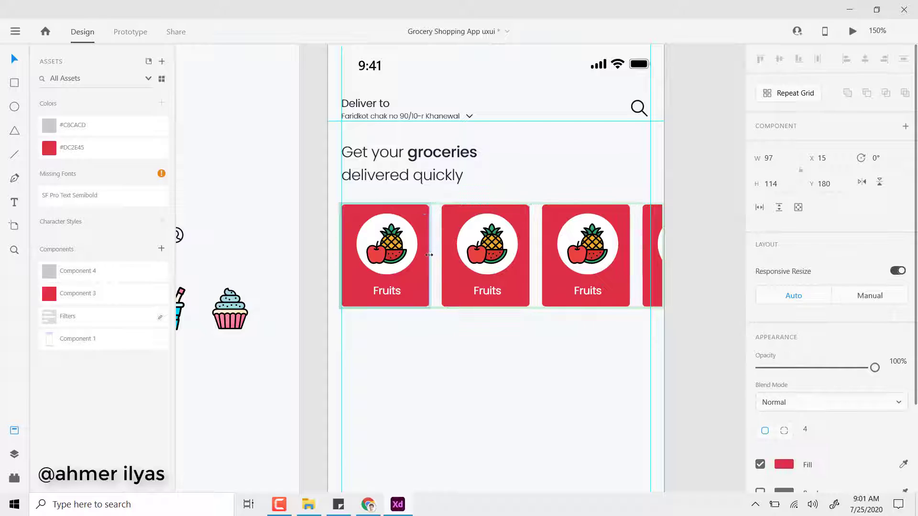
{"action": "left_click_drag", "start_coordinate": [418, 215], "coordinate": [408, 225]}
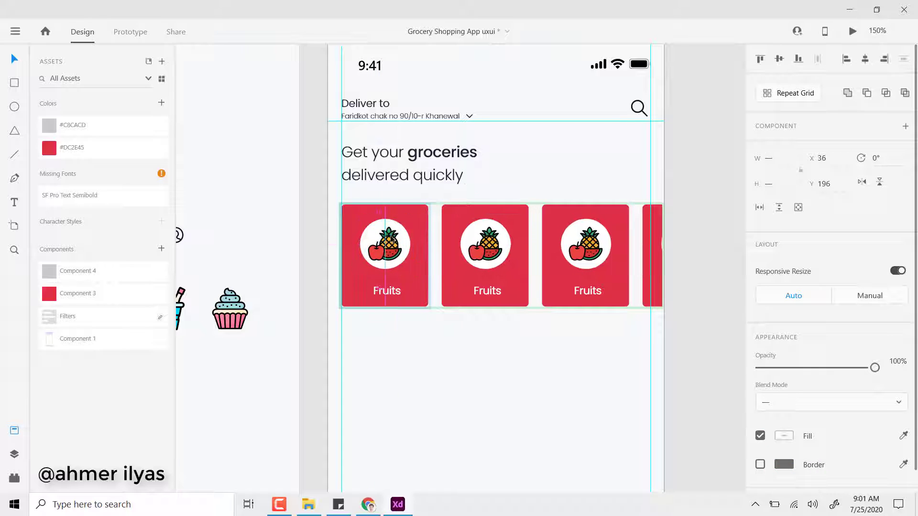
{"action": "left_click", "coordinate": [425, 248]}
Step: Nudge each card's icon and label upward and tighten the gap between cards
{"action": "double_click", "coordinate": [391, 249]}
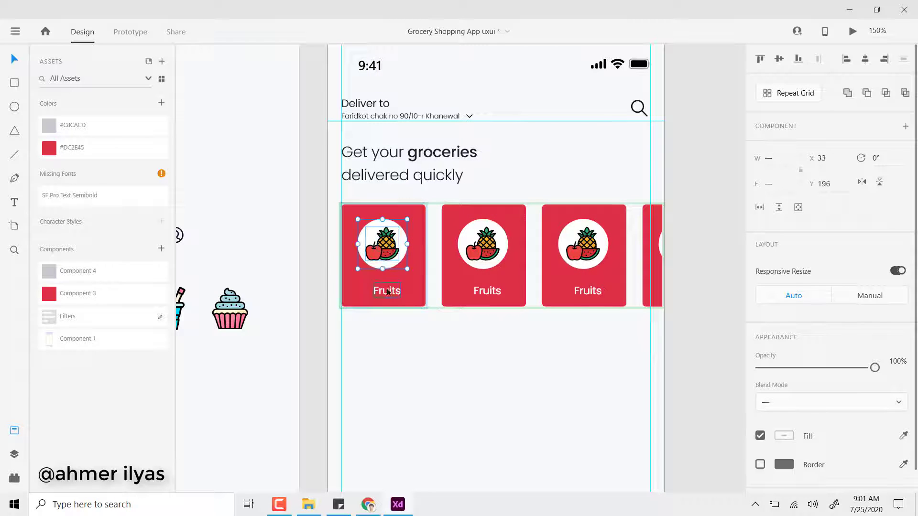
{"action": "key", "text": "Up"}
{"action": "key", "text": "Up"}
{"action": "key", "text": "Up"}
{"action": "key", "text": "Up"}
{"action": "key", "text": "Up"}
{"action": "key", "text": "Up"}
{"action": "key", "text": "Right"}
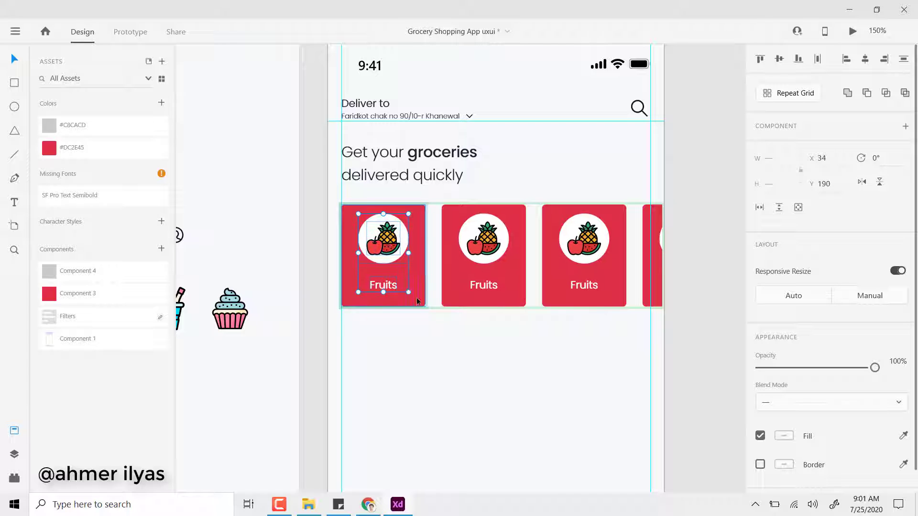
{"action": "left_click", "coordinate": [385, 289]}
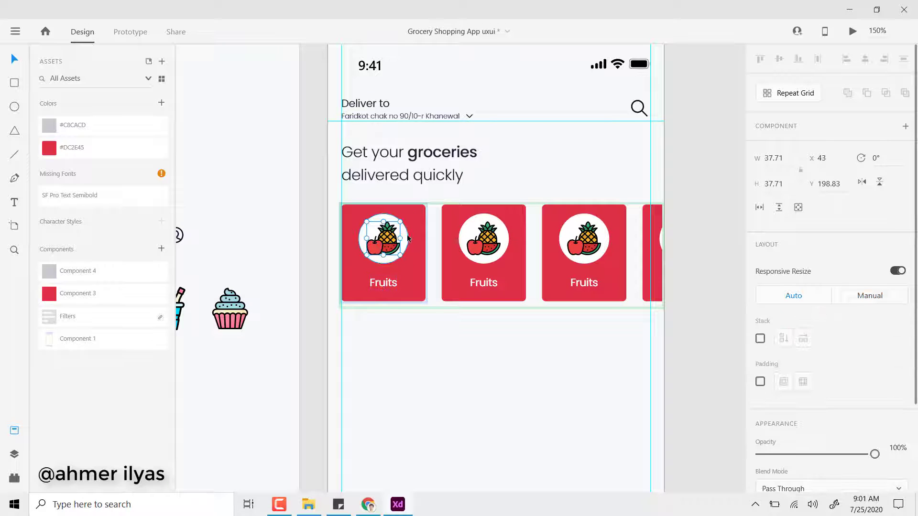
{"action": "left_click", "coordinate": [407, 237]}
{"action": "left_click", "coordinate": [416, 254]}
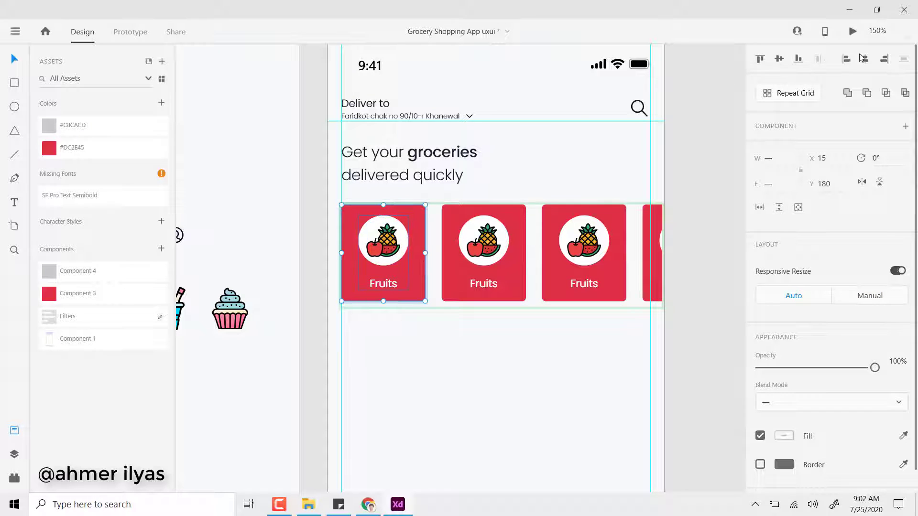
{"action": "key", "text": "Escape"}
{"action": "left_click_drag", "start_coordinate": [534, 255], "coordinate": [523, 257]}
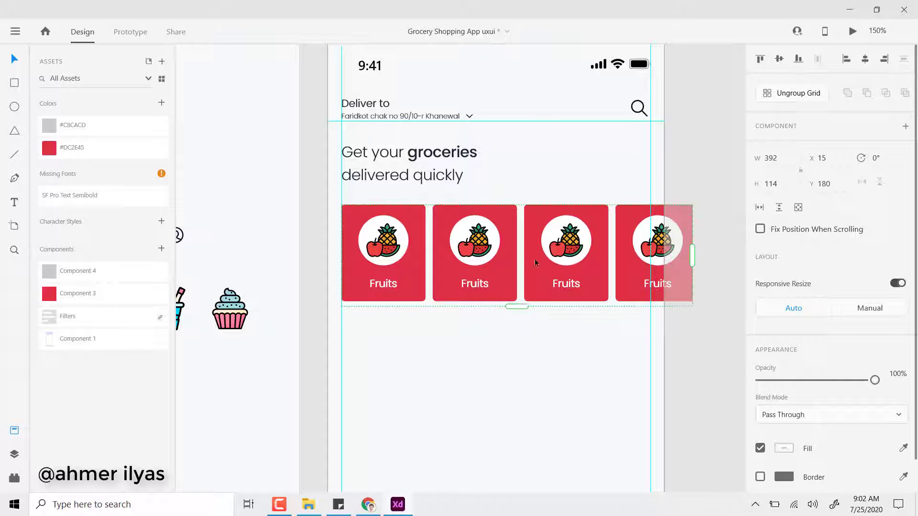
{"action": "double_click", "coordinate": [480, 279]}
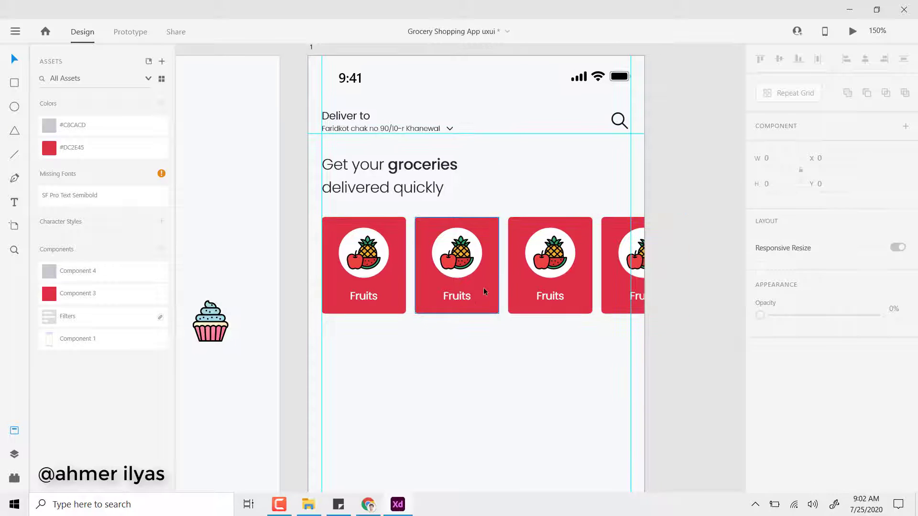
{"action": "double_click", "coordinate": [624, 297]}
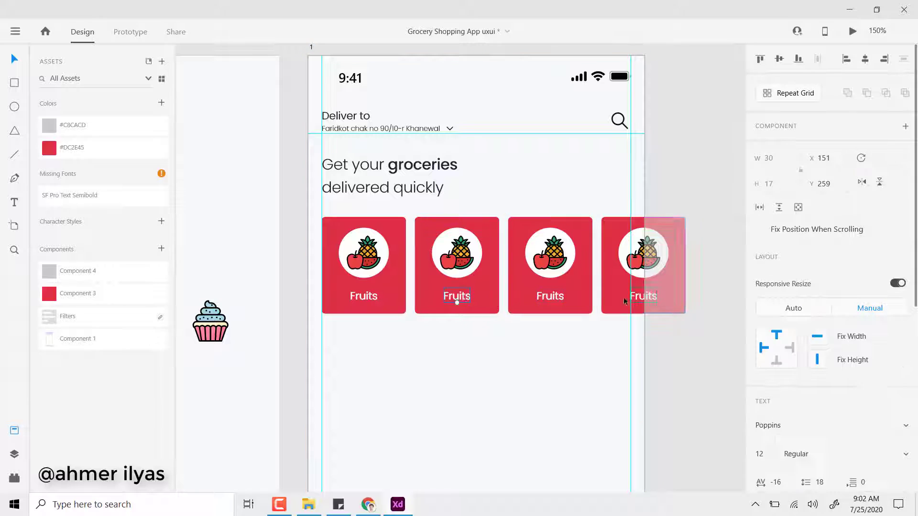
{"action": "scroll", "coordinate": [815, 417], "scroll_direction": "down", "scroll_amount": 3}
Step: Set the fill of the three cards after Fruits to white #FFFFFF
{"action": "scroll", "coordinate": [815, 417], "scroll_direction": "down", "scroll_amount": 5}
{"action": "left_click", "coordinate": [784, 355]}
{"action": "left_click", "coordinate": [550, 267]}
{"action": "scroll", "coordinate": [815, 334], "scroll_direction": "down", "scroll_amount": 3}
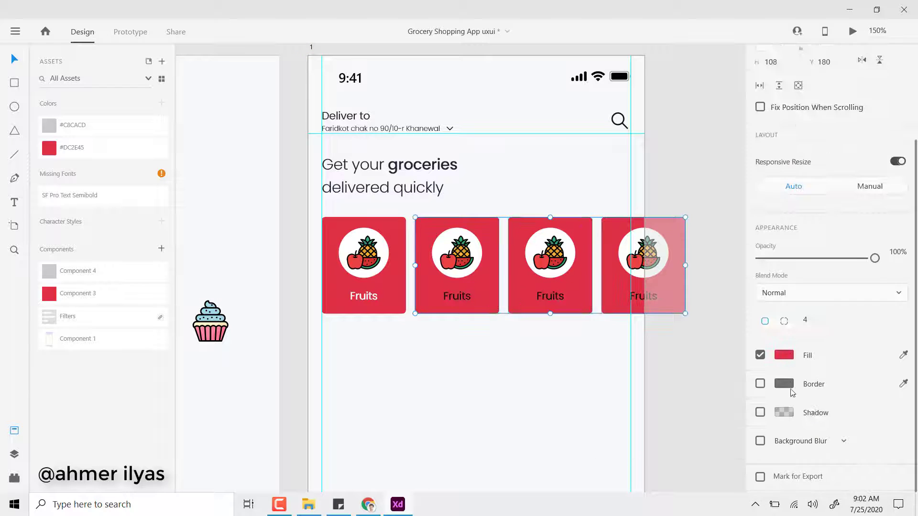
{"action": "left_click", "coordinate": [784, 355]}
{"action": "type", "text": "FFFFFF"}
{"action": "scroll", "coordinate": [586, 250], "scroll_direction": "left", "scroll_amount": 5}
{"action": "scroll", "coordinate": [643, 426], "scroll_direction": "right", "scroll_amount": 3}
Step: Copy the broccoli, drink and cupcake icons onto the home screen artboard
{"action": "left_click_drag", "start_coordinate": [189, 382], "coordinate": [366, 325]}
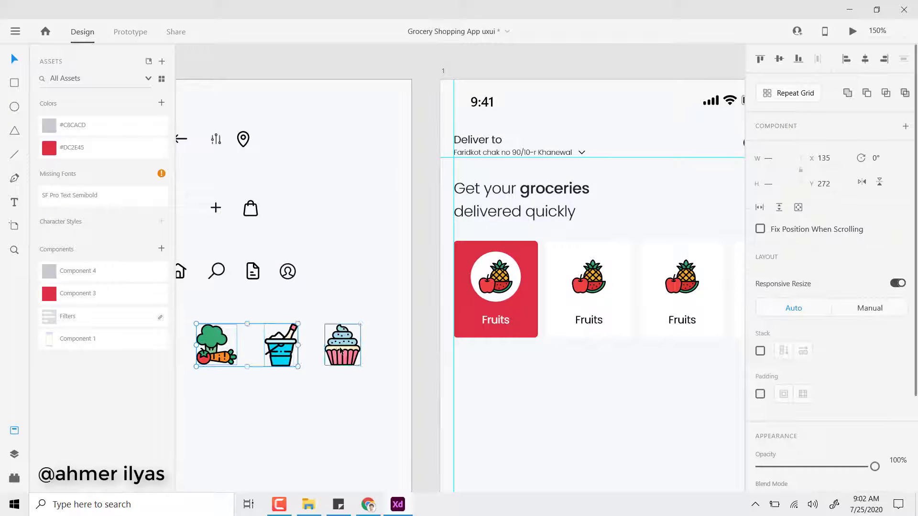
{"action": "mouse_move", "coordinate": [409, 358]}
{"action": "left_mouse_down"}
{"action": "mouse_move", "coordinate": [562, 384]}
{"action": "mouse_move", "coordinate": [443, 430]}
{"action": "left_mouse_up"}
{"action": "scroll", "coordinate": [443, 430], "scroll_direction": "up", "scroll_amount": 2}
{"action": "scroll", "coordinate": [387, 418], "scroll_direction": "up", "scroll_amount": 2}
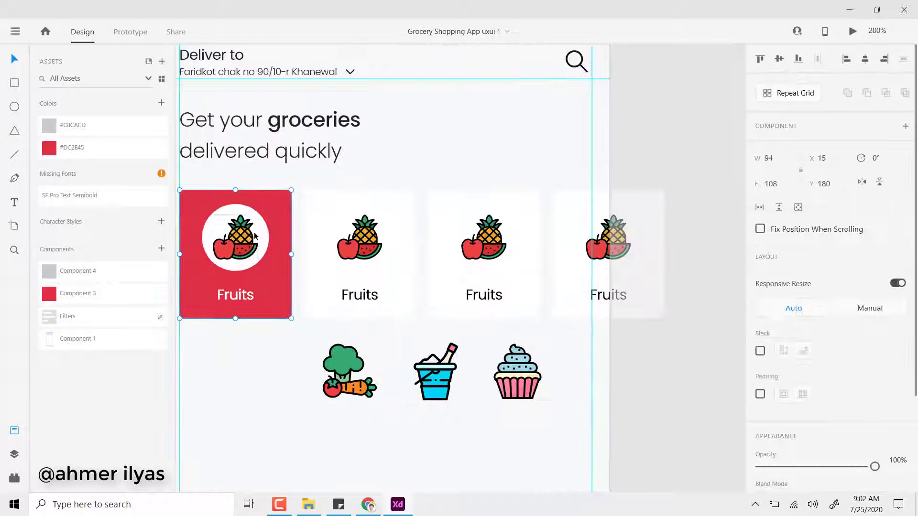
{"action": "scroll", "coordinate": [461, 61], "scroll_direction": "up", "scroll_amount": 2}
{"action": "scroll", "coordinate": [461, 62], "scroll_direction": "left", "scroll_amount": 1}
{"action": "scroll", "coordinate": [440, 349], "scroll_direction": "down", "scroll_amount": 2}
{"action": "scroll", "coordinate": [440, 349], "scroll_direction": "right", "scroll_amount": 2}
Step: Replace the white cards' fruit icons with the broccoli, drink bucket and cupcake icons
{"action": "left_click", "coordinate": [318, 216]}
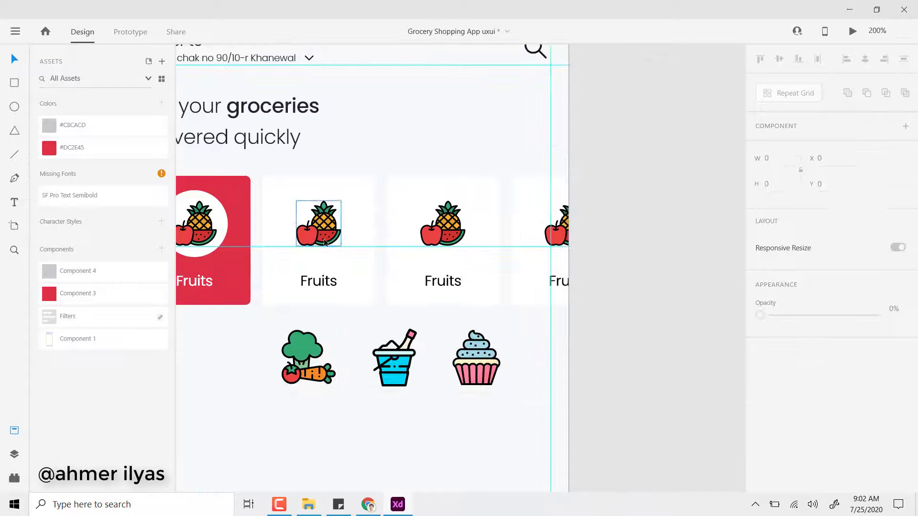
{"action": "key", "text": "Delete"}
{"action": "left_click_drag", "start_coordinate": [308, 355], "coordinate": [328, 218]}
{"action": "left_click_drag", "start_coordinate": [393, 360], "coordinate": [446, 219]}
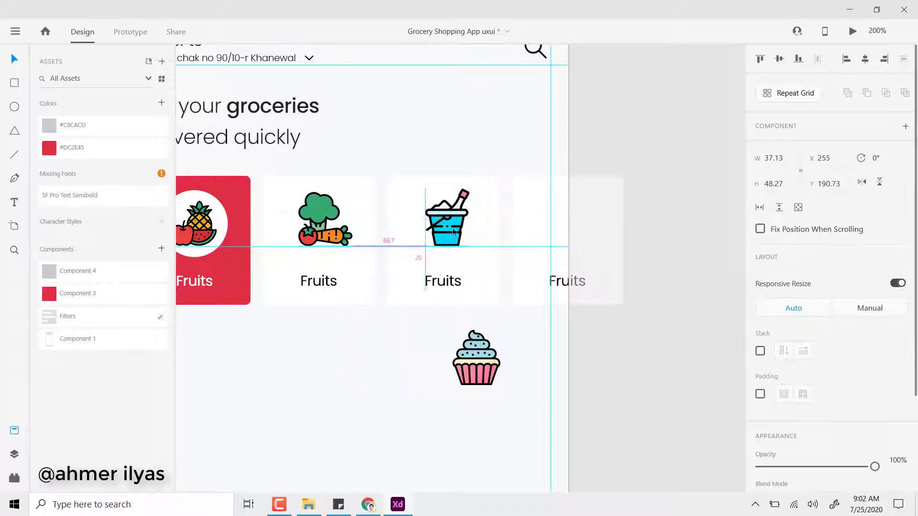
{"action": "left_click_drag", "start_coordinate": [474, 362], "coordinate": [566, 224]}
{"action": "left_click", "coordinate": [554, 275]}
{"action": "left_click", "coordinate": [443, 225]}
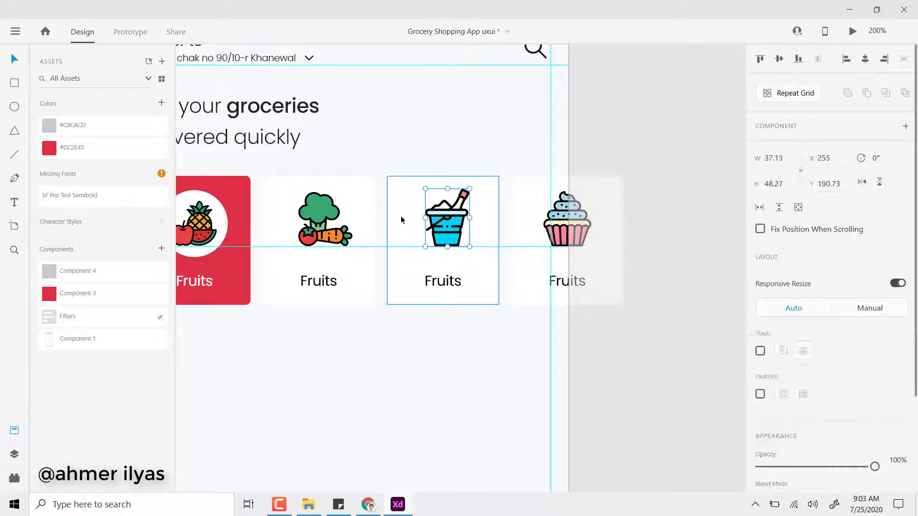
Step: Retype the white cards' labels as Vegetables, Drinks and the bakery label
{"action": "scroll", "coordinate": [598, 385], "scroll_direction": "up", "scroll_amount": 1}
{"action": "scroll", "coordinate": [598, 386], "scroll_direction": "left", "scroll_amount": 2}
{"action": "double_click", "coordinate": [364, 302]}
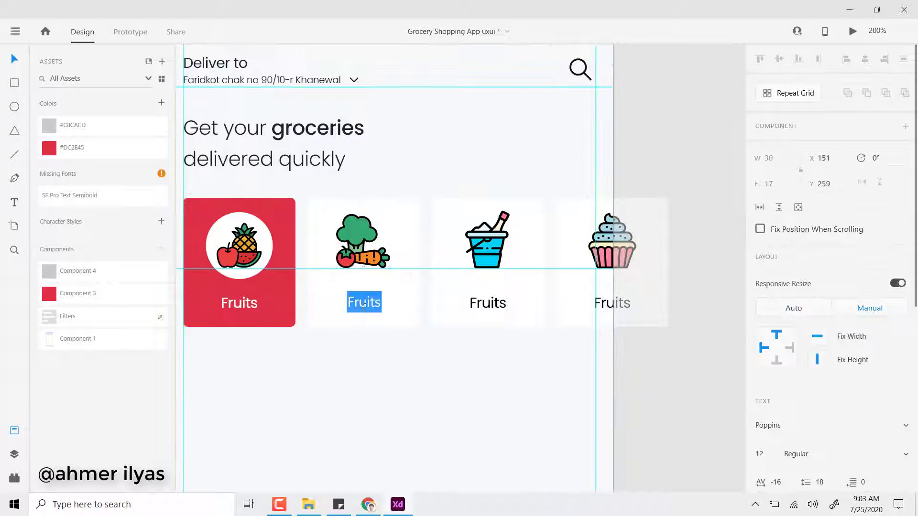
{"action": "type", "text": "Vegetables"}
{"action": "double_click", "coordinate": [492, 303]}
{"action": "type", "text": "Drink"}
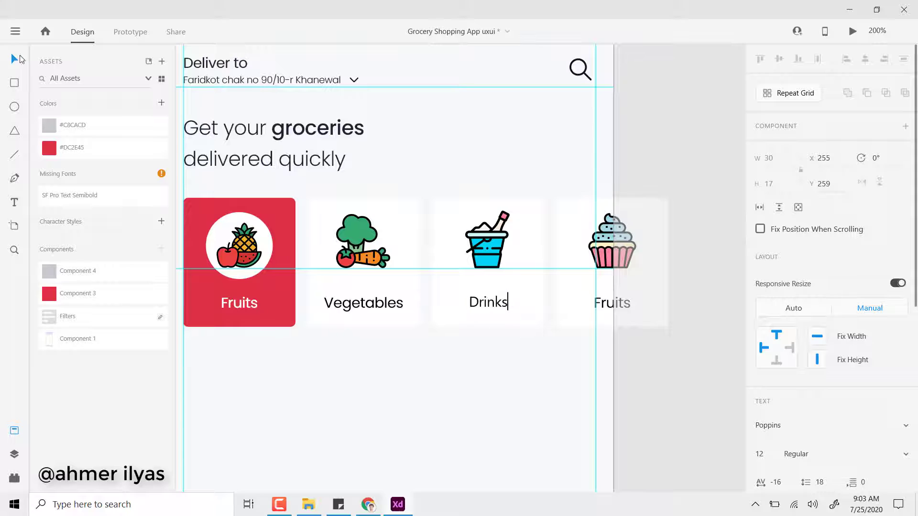
{"action": "double_click", "coordinate": [603, 302]}
Step: Finish the Bakery label and give the Fruits card a drop shadow
{"action": "type", "text": "Bakery"}
{"action": "scroll", "coordinate": [525, 337], "scroll_direction": "left", "scroll_amount": 2}
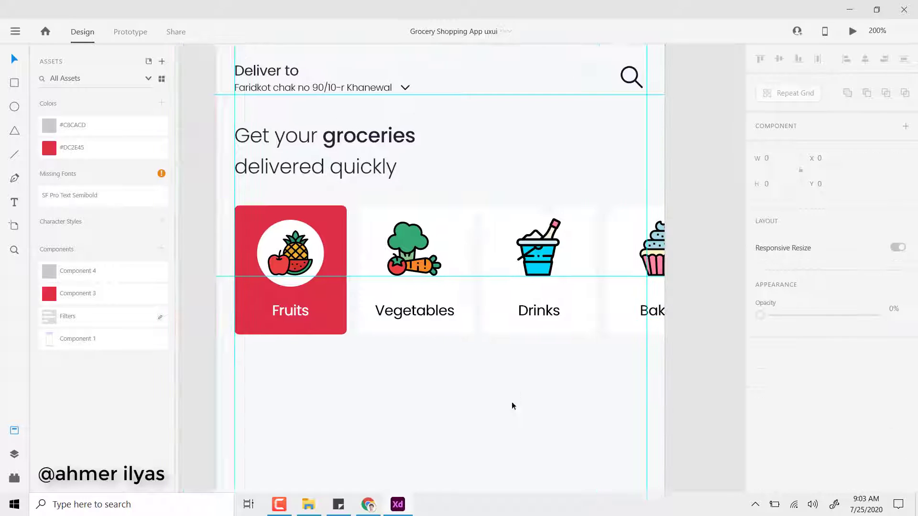
{"action": "key", "text": "ctrl+minus"}
{"action": "left_click", "coordinate": [365, 286]}
{"action": "left_click", "coordinate": [783, 412]}
{"action": "left_click", "coordinate": [760, 412]}
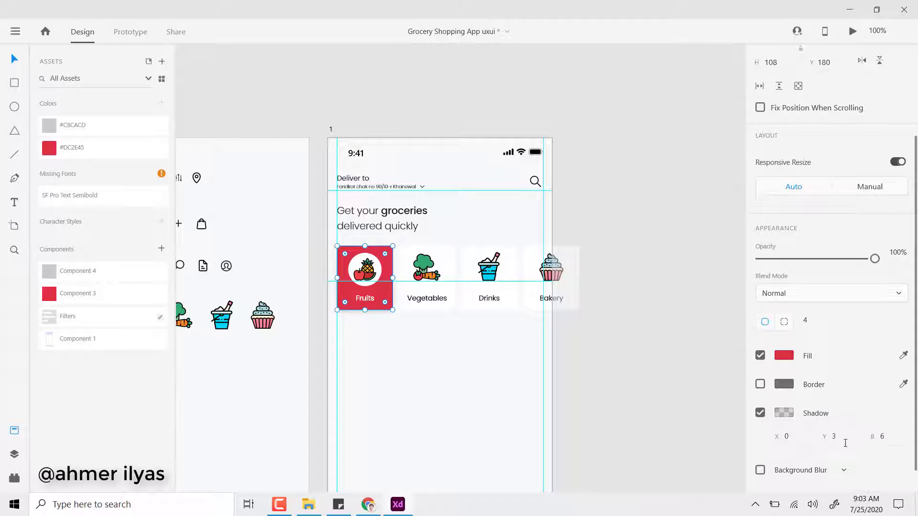
{"action": "left_click", "coordinate": [630, 234]}
Step: Tint the Fruits card shadow red and draw a white offer-card rectangle below it
{"action": "key", "text": "ctrl+plus"}
{"action": "scroll", "coordinate": [375, 263], "scroll_direction": "left", "scroll_amount": 2}
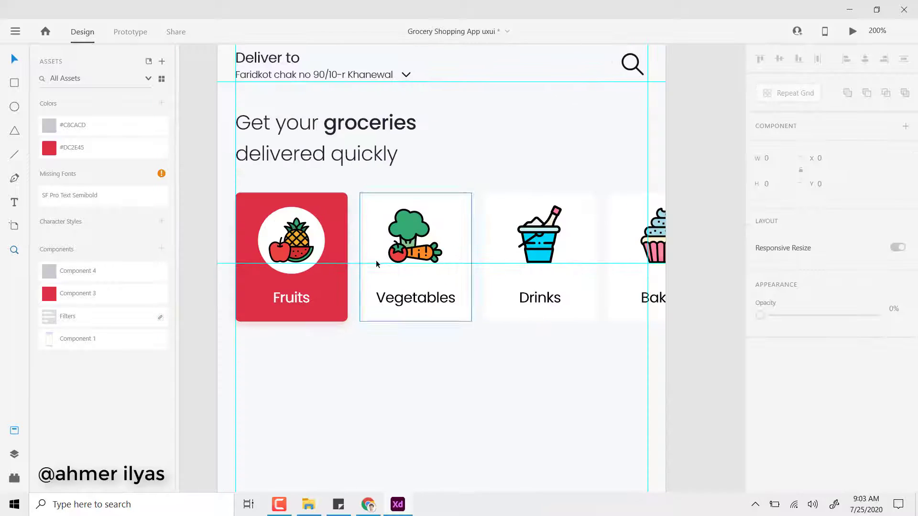
{"action": "left_click", "coordinate": [791, 386]}
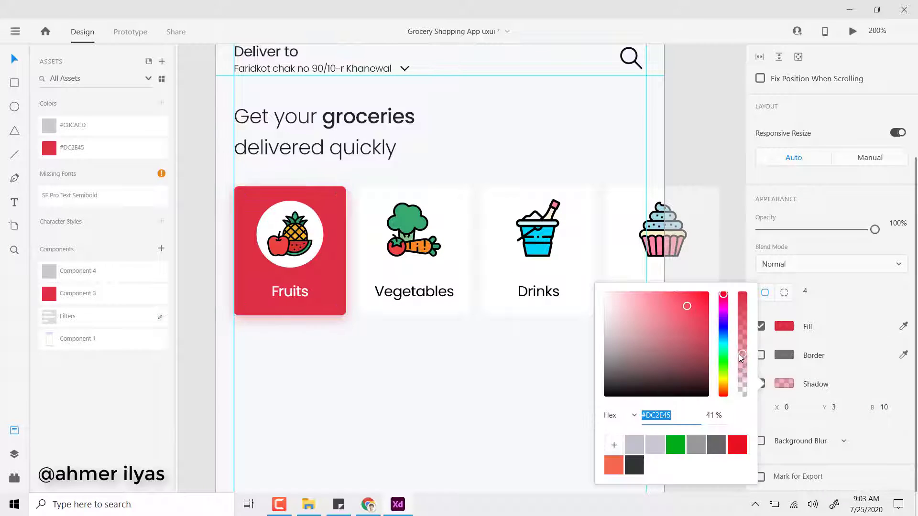
{"action": "left_click", "coordinate": [486, 407]}
{"action": "key", "text": "ctrl+minus"}
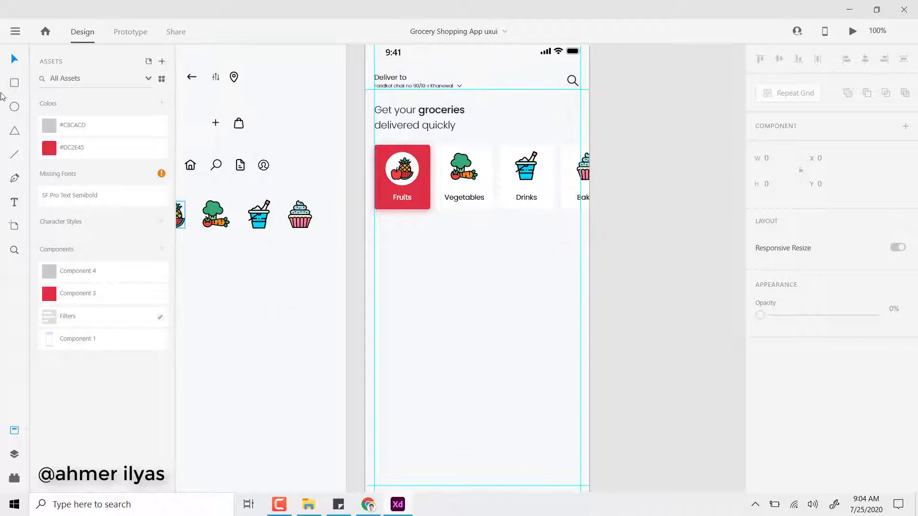
{"action": "left_click_drag", "start_coordinate": [375, 228], "coordinate": [493, 325]}
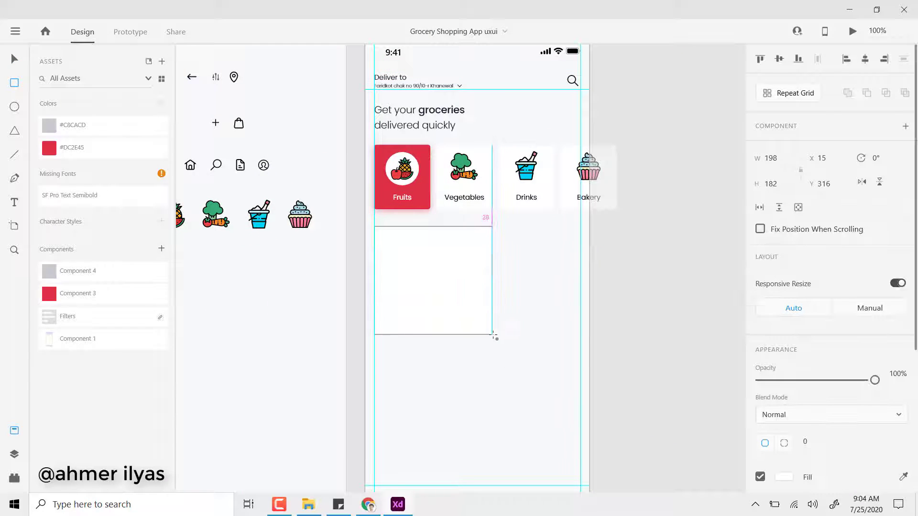
Step: Browse the tazaonline and SubziPhal grocery tabs in Chrome for banana references
{"action": "scroll", "coordinate": [591, 352], "scroll_direction": "up", "scroll_amount": 5}
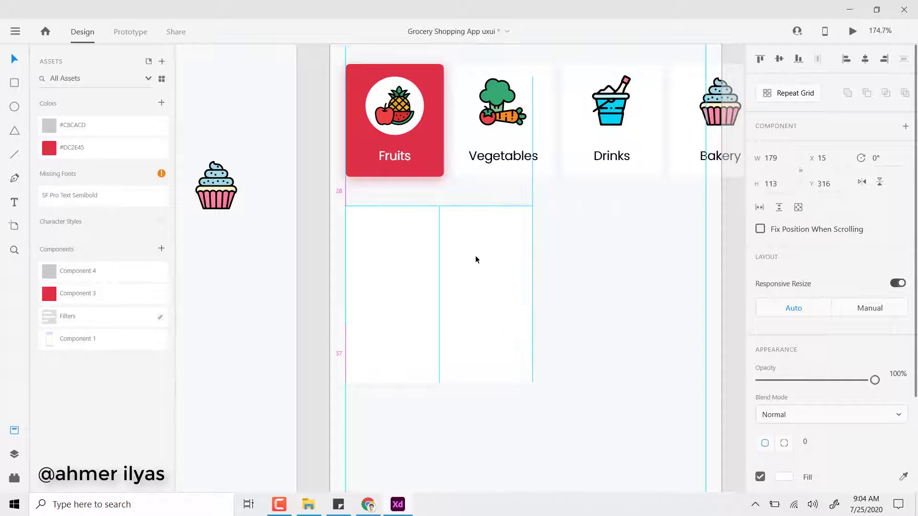
{"action": "key", "text": "ctrl+shift+Tab"}
{"action": "key", "text": "ctrl+shift+Tab"}
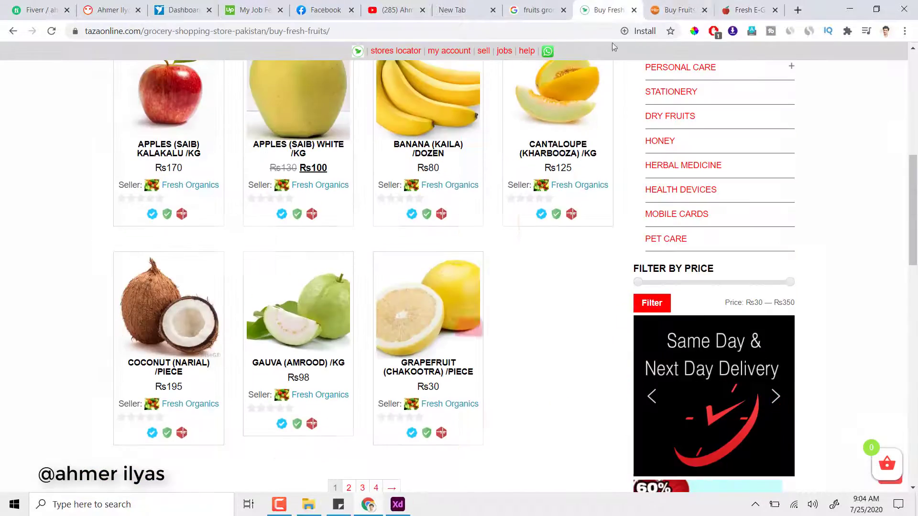
{"action": "key", "text": "ctrl+Tab"}
{"action": "scroll", "coordinate": [430, 306], "scroll_direction": "up", "scroll_amount": 5}
{"action": "key", "text": "ctrl+shift+Tab"}
{"action": "scroll", "coordinate": [609, 261], "scroll_direction": "up", "scroll_amount": 10}
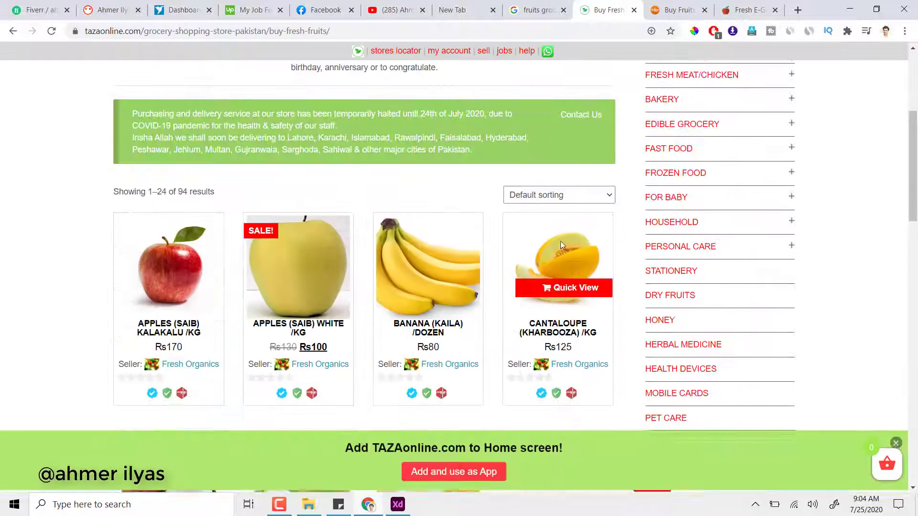
{"action": "key", "text": "ctrl+Tab"}
{"action": "key", "text": "ctrl+Tab"}
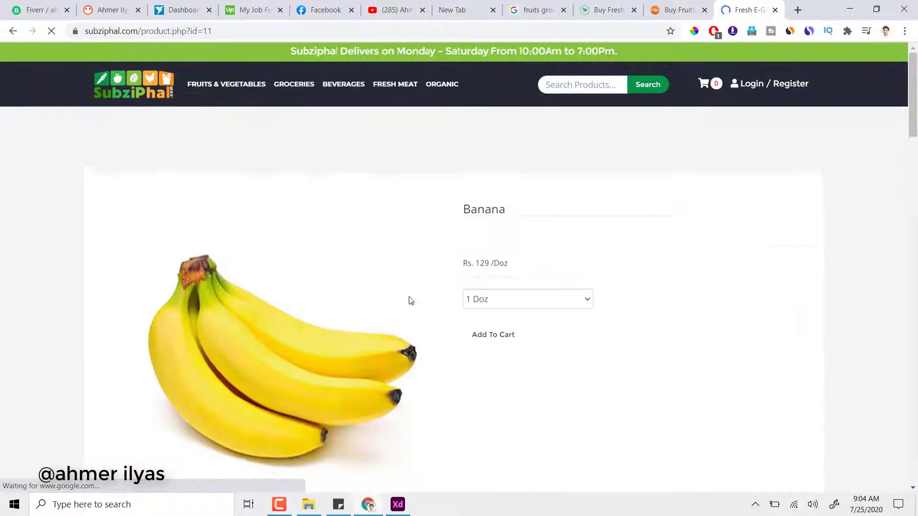
{"action": "key", "text": "alt+Tab"}
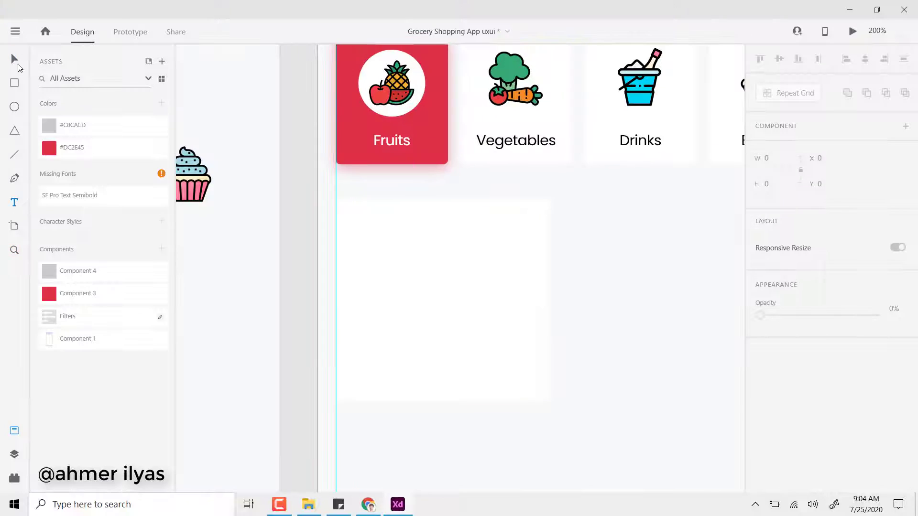
Step: Bring the Banana title in front of the white card and move it to the lower left
{"action": "left_click", "coordinate": [395, 334]}
{"action": "right_click", "coordinate": [496, 370]}
{"action": "left_click", "coordinate": [523, 363]}
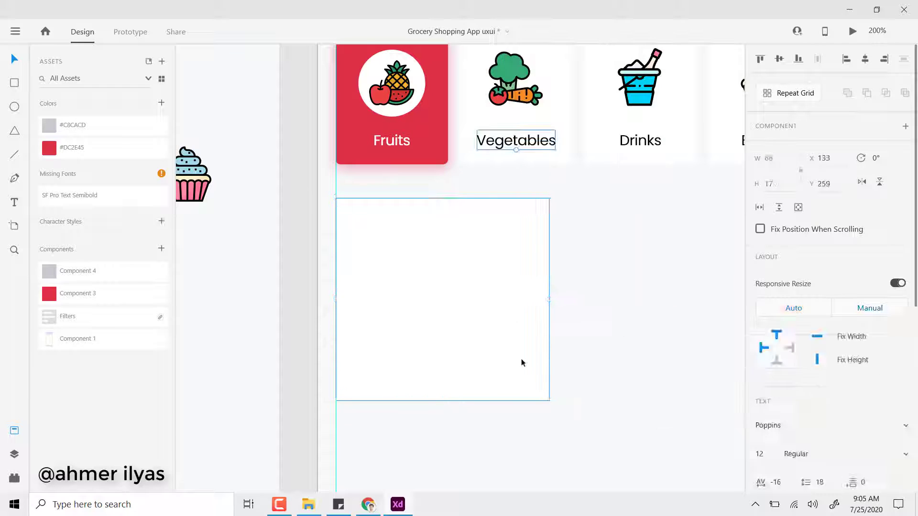
{"action": "right_click", "coordinate": [522, 363]}
{"action": "left_click", "coordinate": [409, 325]}
{"action": "right_click", "coordinate": [676, 311]}
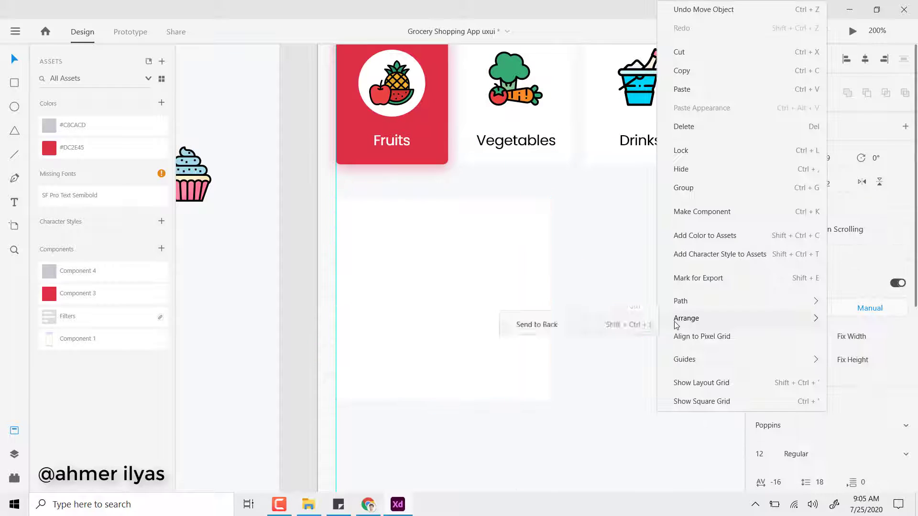
{"action": "left_click", "coordinate": [688, 86]}
{"action": "key", "text": "Escape"}
{"action": "left_click_drag", "start_coordinate": [412, 346], "coordinate": [401, 346]}
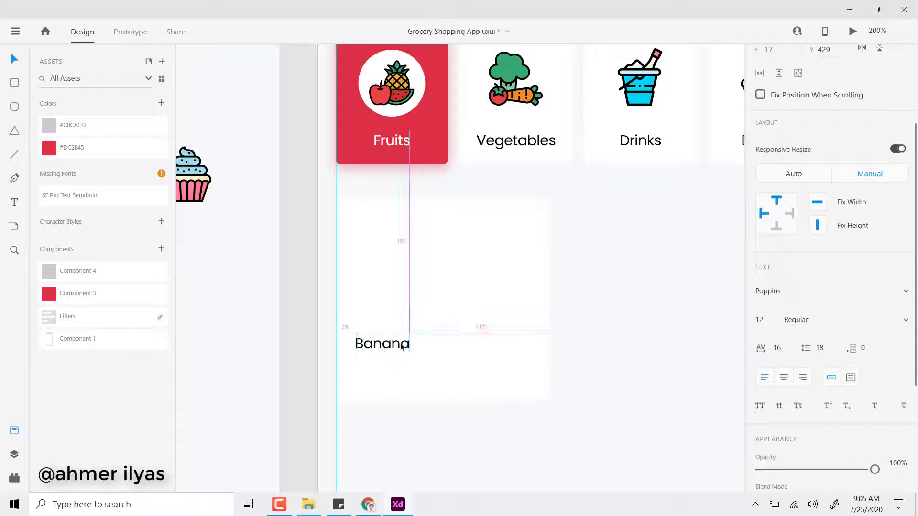
Step: Turn the second title copy into the price 'Rs. 129 /Doz' at 8 pt grey
{"action": "left_click", "coordinate": [367, 504]}
{"action": "left_click", "coordinate": [398, 505]}
{"action": "double_click", "coordinate": [388, 364]}
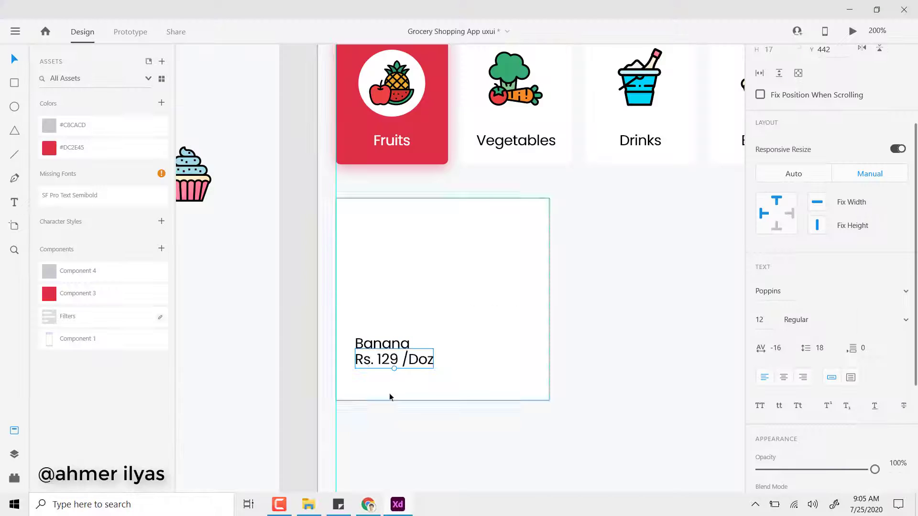
{"action": "type", "text": "8"}
{"action": "key", "text": "Return"}
{"action": "scroll", "coordinate": [784, 348], "scroll_direction": "down", "scroll_amount": 4}
{"action": "left_click", "coordinate": [772, 354]}
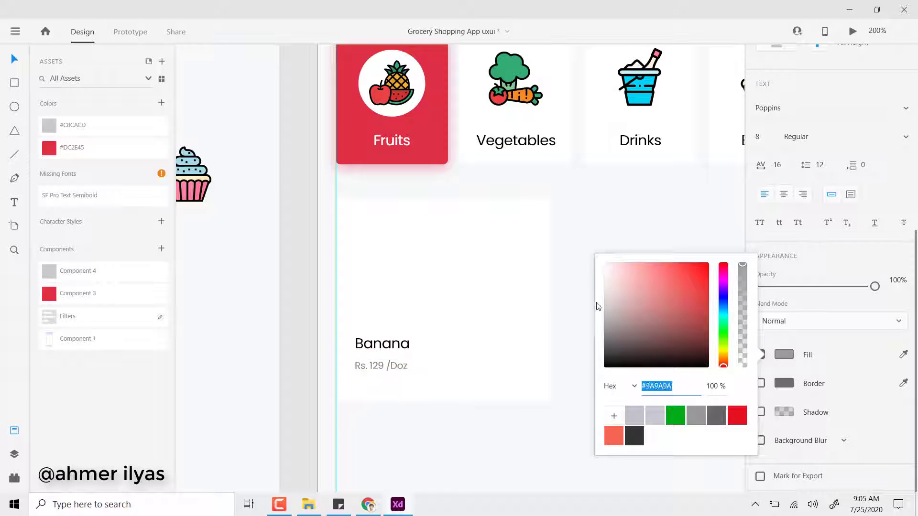
{"action": "left_click", "coordinate": [368, 504]}
Step: Copy the banana photo from the product page and paste it into the card's image area
{"action": "right_click", "coordinate": [292, 335]}
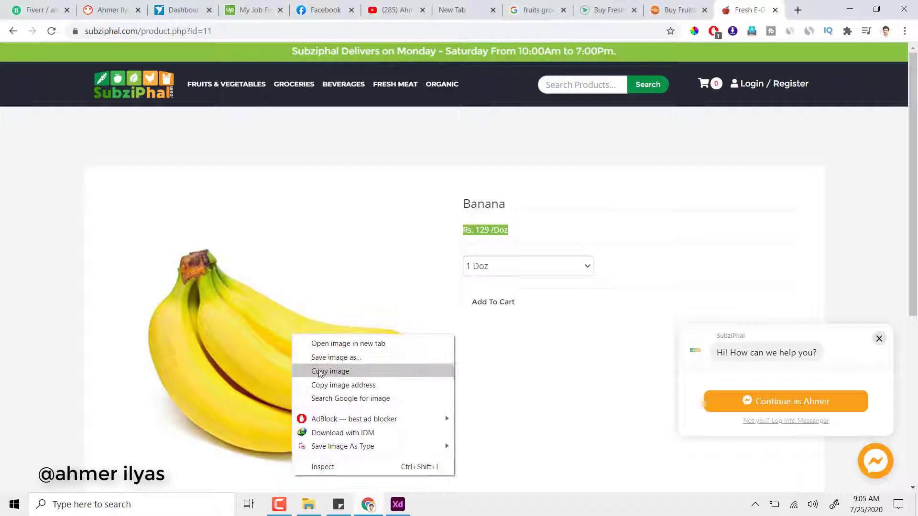
{"action": "left_click", "coordinate": [319, 372]}
{"action": "left_click", "coordinate": [397, 504]}
{"action": "key", "text": "ctrl+v"}
{"action": "mouse_move", "coordinate": [549, 198]}
{"action": "left_mouse_down"}
{"action": "mouse_move", "coordinate": [549, 159]}
{"action": "mouse_move", "coordinate": [548, 198]}
{"action": "left_mouse_up"}
{"action": "left_click", "coordinate": [633, 352]}
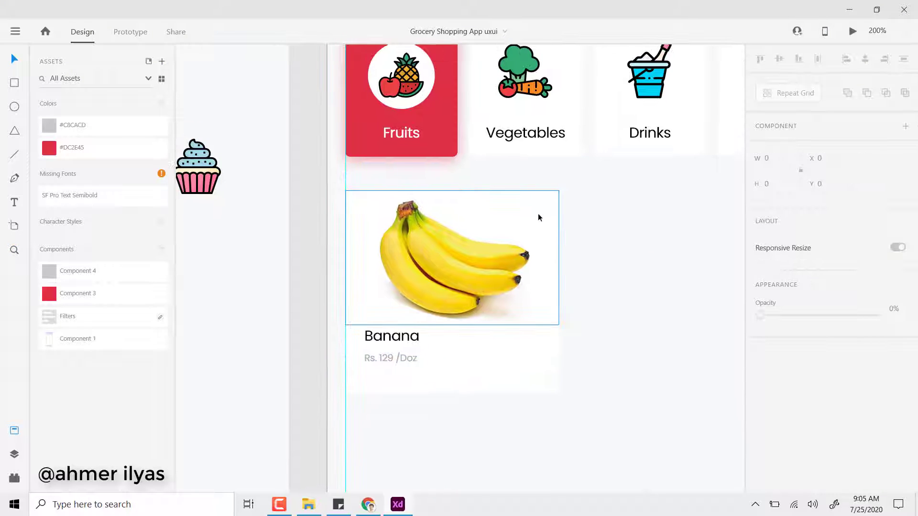
Step: Nudge the Banana title and price lower beneath the photo, then select the whole card
{"action": "scroll", "coordinate": [522, 239], "scroll_direction": "down", "scroll_amount": 1}
{"action": "scroll", "coordinate": [467, 297], "scroll_direction": "up", "scroll_amount": 2}
{"action": "left_click", "coordinate": [540, 263]}
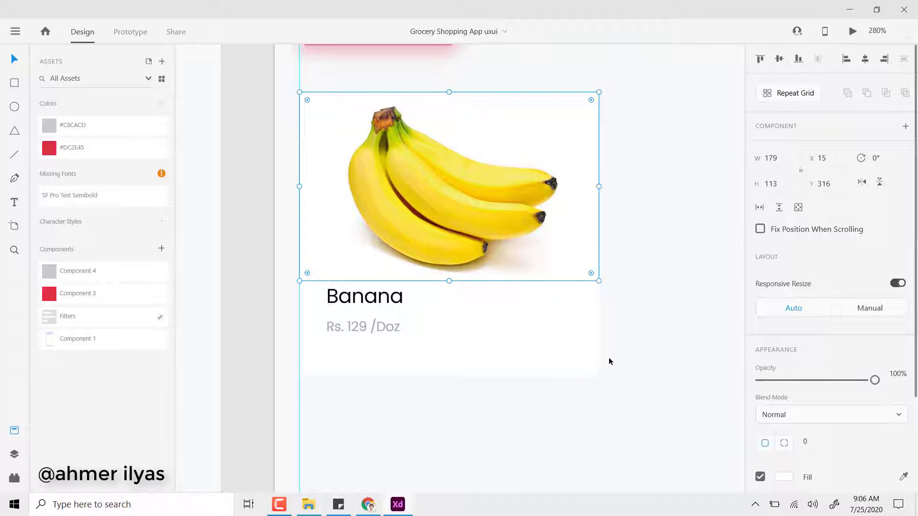
{"action": "left_click", "coordinate": [388, 301]}
{"action": "left_click", "coordinate": [383, 321], "text": "shift"}
{"action": "key", "text": "Escape"}
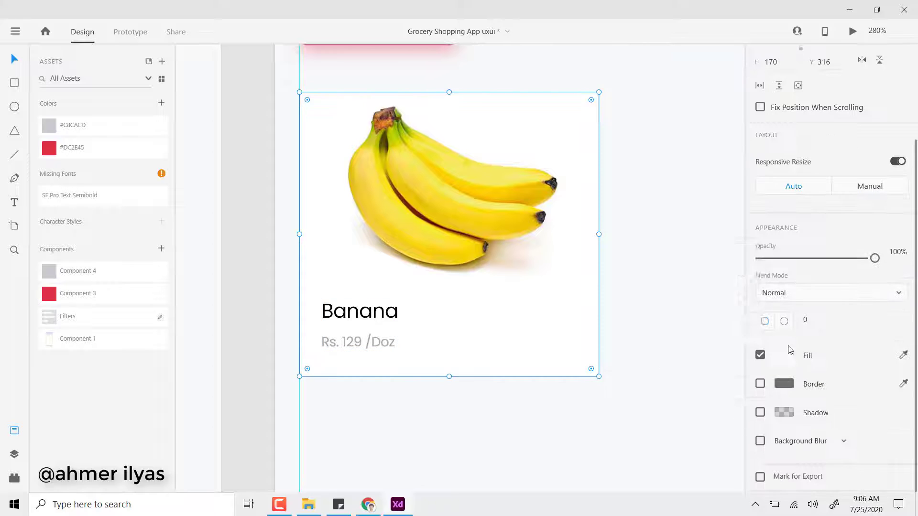
{"action": "left_click", "coordinate": [782, 354]}
{"action": "left_click", "coordinate": [393, 483]}
Step: Search Google Images for 'banana .png', briefly checking the SubziPhal page for images
{"action": "left_click", "coordinate": [368, 504]}
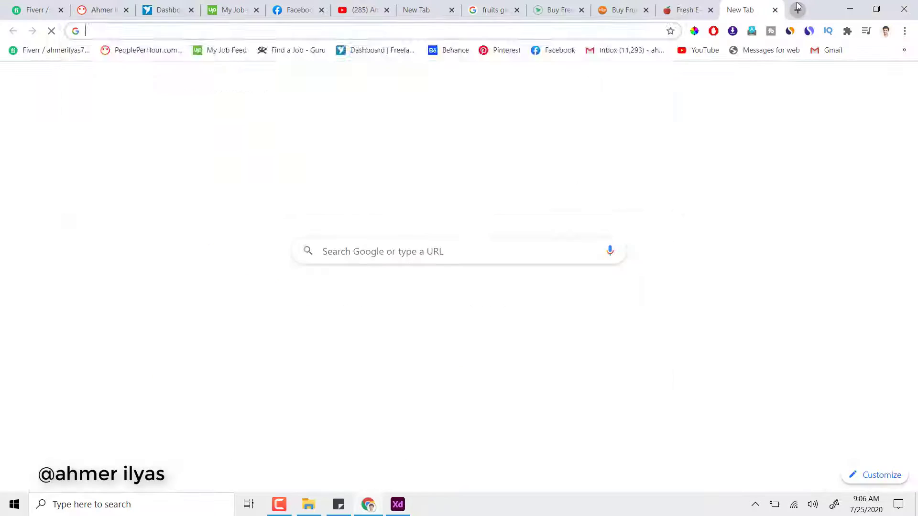
{"action": "type", "text": "banana .png"}
{"action": "key", "text": "Return"}
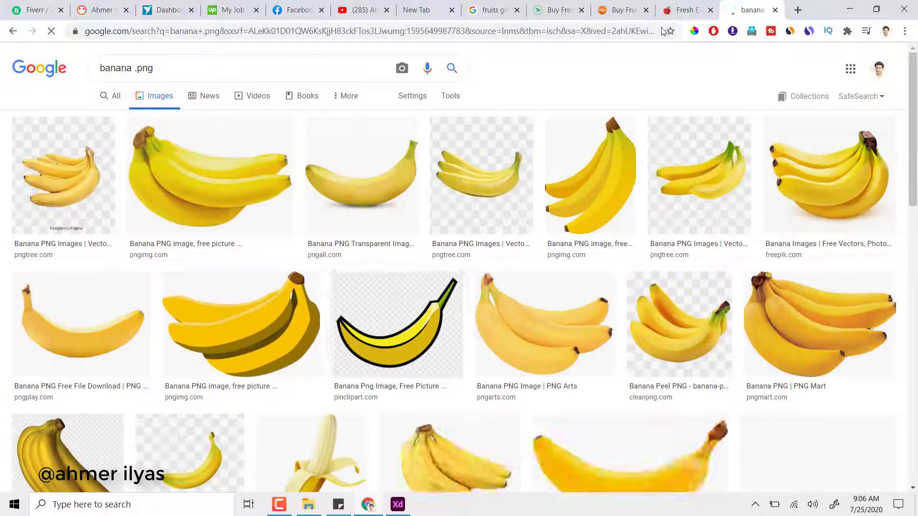
{"action": "left_click", "coordinate": [686, 10]}
{"action": "scroll", "coordinate": [306, 239], "scroll_direction": "up", "scroll_amount": 2}
{"action": "left_click", "coordinate": [732, 31]}
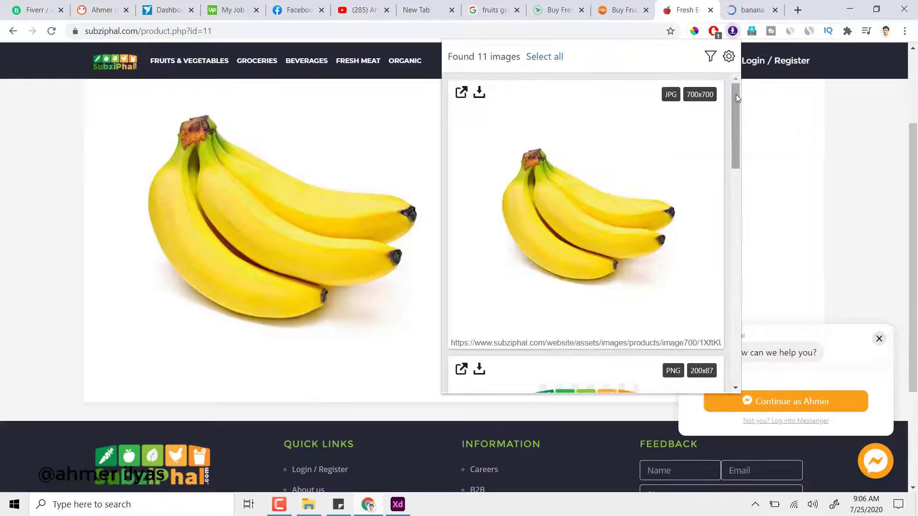
{"action": "scroll", "coordinate": [735, 110], "scroll_direction": "down", "scroll_amount": 1}
{"action": "left_click", "coordinate": [753, 10]}
{"action": "scroll", "coordinate": [258, 376], "scroll_direction": "down", "scroll_amount": 5}
{"action": "scroll", "coordinate": [259, 376], "scroll_direction": "down", "scroll_amount": 5}
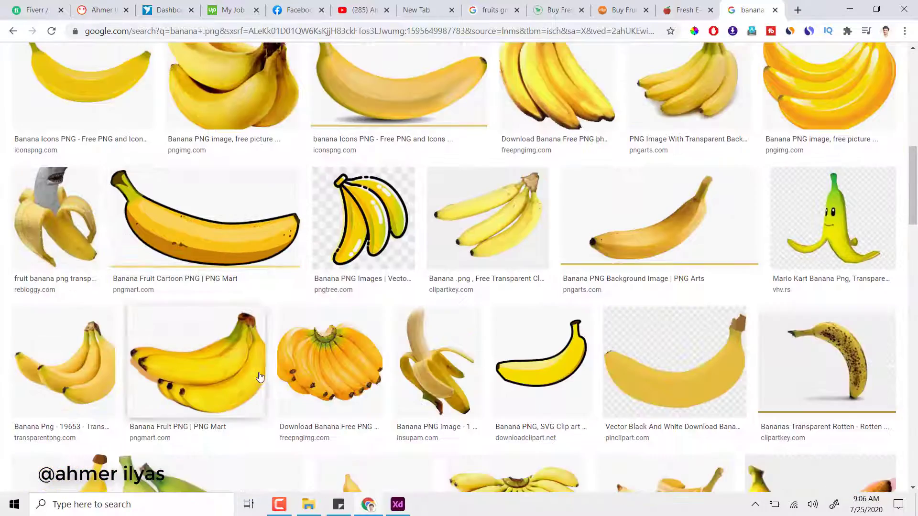
Step: Save the PNG Mart banana image as Banana-Fruit-PNG.png and show it in Downloads
{"action": "left_click", "coordinate": [248, 376]}
{"action": "right_click", "coordinate": [599, 173]}
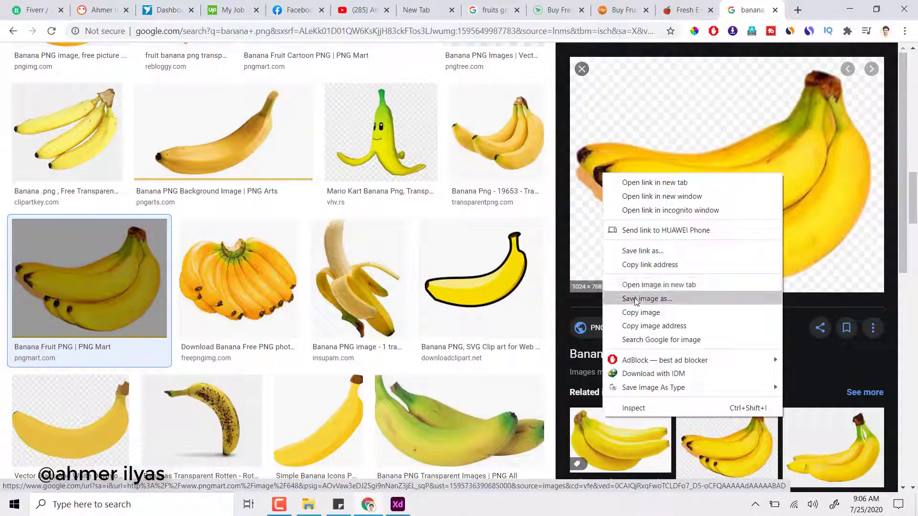
{"action": "left_click", "coordinate": [635, 297]}
{"action": "key", "text": "Return"}
{"action": "right_click", "coordinate": [110, 475]}
{"action": "left_click", "coordinate": [133, 443]}
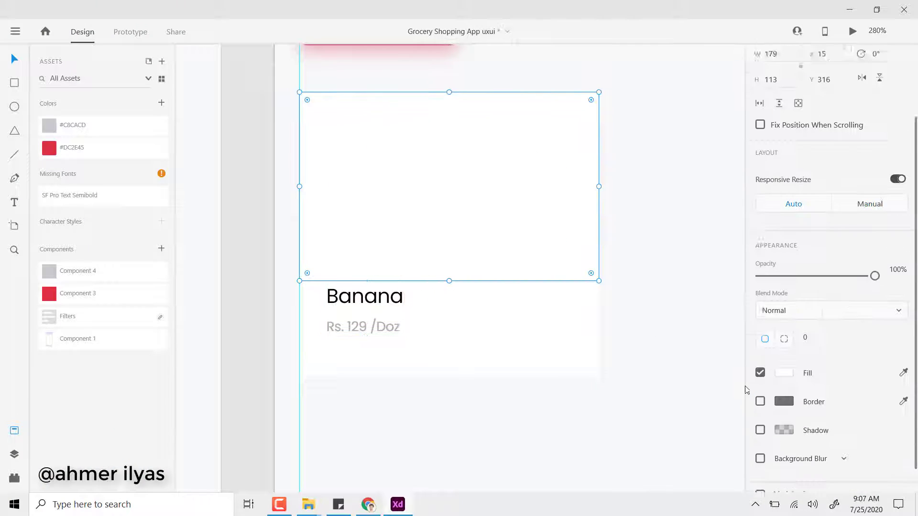
Step: Give the image area a grey placeholder fill and drop Banana-Fruit-PNG.png onto it
{"action": "scroll", "coordinate": [746, 390], "scroll_direction": "down", "scroll_amount": 1}
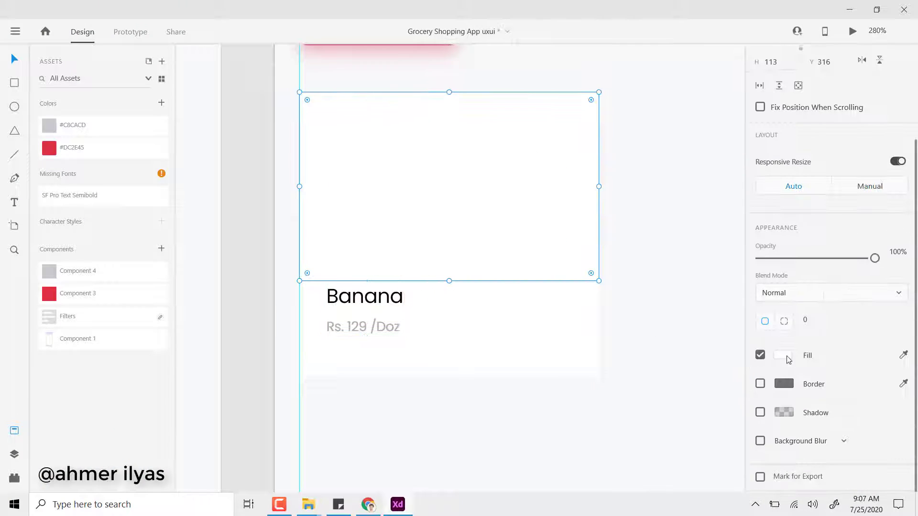
{"action": "left_click", "coordinate": [784, 355]}
{"action": "left_click", "coordinate": [363, 306]}
{"action": "left_click", "coordinate": [518, 218]}
{"action": "mouse_move", "coordinate": [308, 504]}
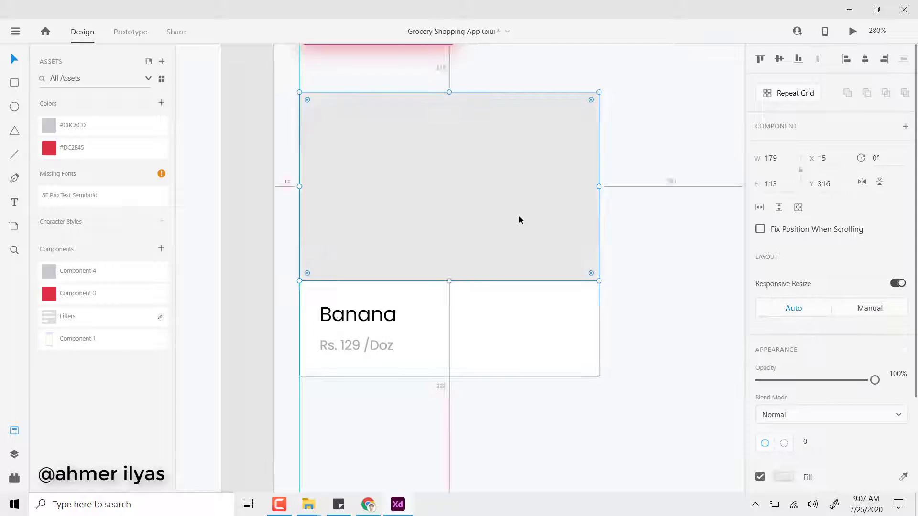
{"action": "left_click", "coordinate": [354, 452]}
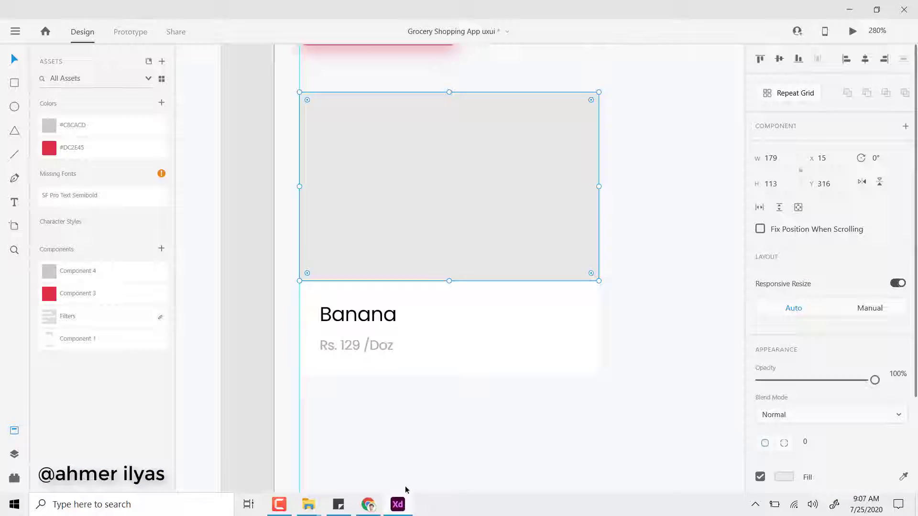
{"action": "left_click_drag", "start_coordinate": [176, 139], "coordinate": [509, 268]}
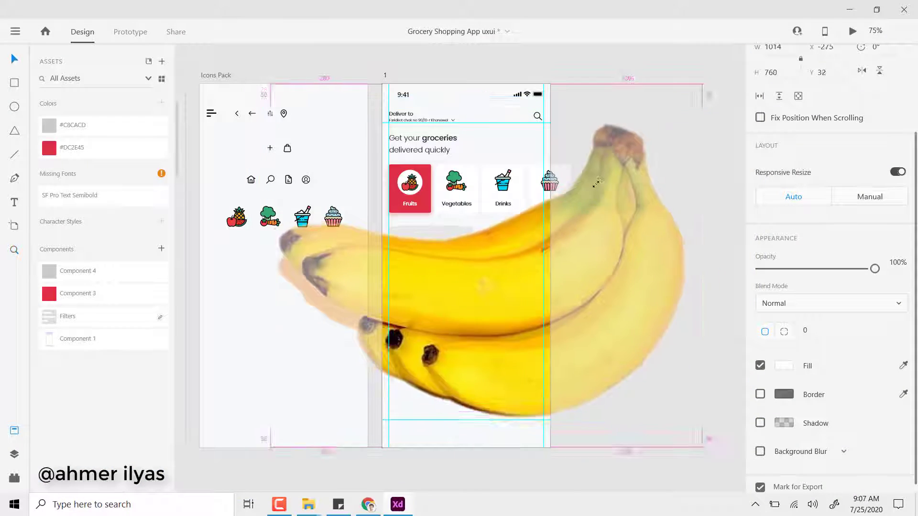
Step: Set the image area's background to a pale translucent yellow, #FBE724
{"action": "scroll", "coordinate": [452, 248], "scroll_direction": "up", "scroll_amount": 3}
{"action": "scroll", "coordinate": [495, 262], "scroll_direction": "up", "scroll_amount": 3}
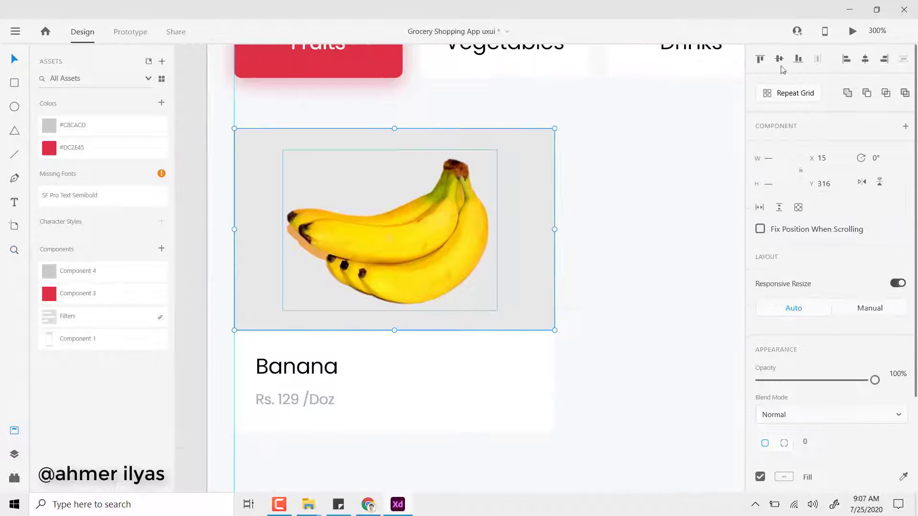
{"action": "scroll", "coordinate": [889, 357], "scroll_direction": "down", "scroll_amount": 3}
{"action": "left_click", "coordinate": [783, 354]}
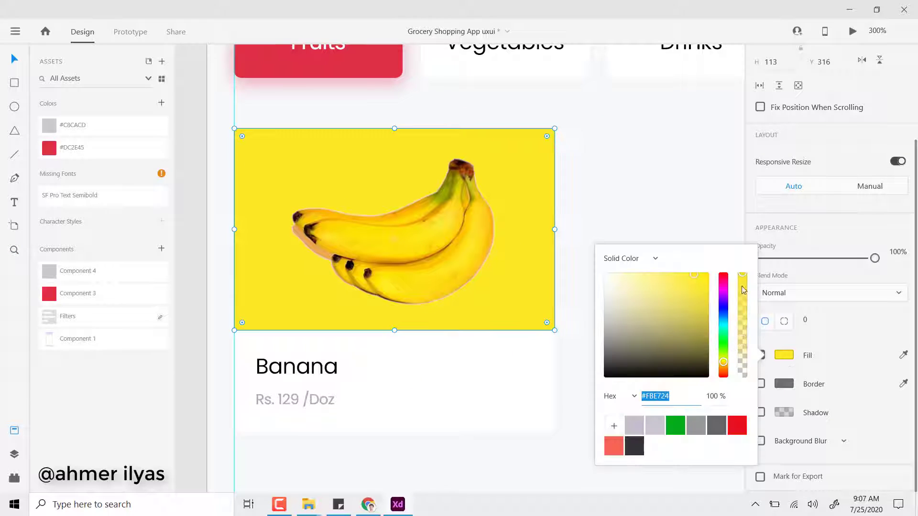
{"action": "left_click", "coordinate": [740, 350]}
{"action": "left_click", "coordinate": [220, 114]}
{"action": "left_click", "coordinate": [521, 312]}
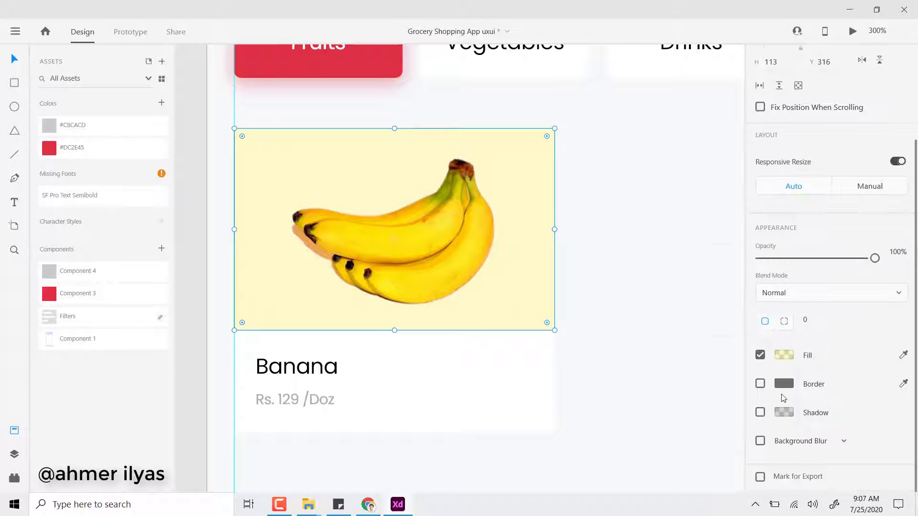
{"action": "left_click", "coordinate": [646, 359]}
{"action": "scroll", "coordinate": [519, 324], "scroll_direction": "down", "scroll_amount": 5}
Step: Bring the plus icon onto the Banana card, undoing a stray copied price label
{"action": "scroll", "coordinate": [578, 365], "scroll_direction": "up", "scroll_amount": 3}
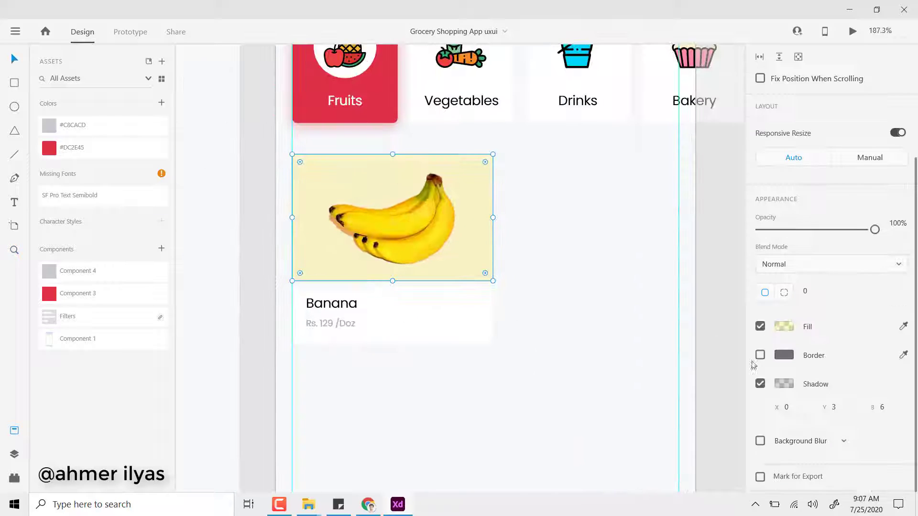
{"action": "scroll", "coordinate": [383, 316], "scroll_direction": "up", "scroll_amount": 3}
{"action": "left_click", "coordinate": [382, 316]}
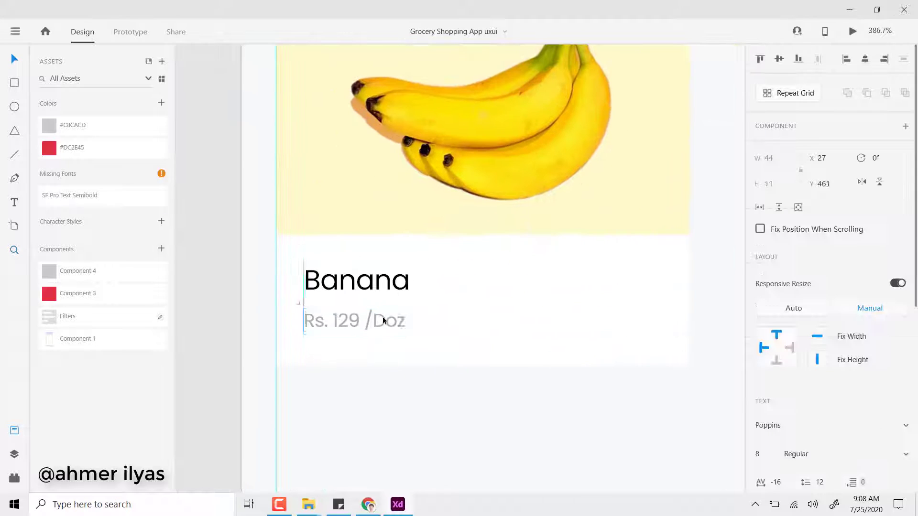
{"action": "left_click_drag", "start_coordinate": [390, 292], "coordinate": [643, 296]}
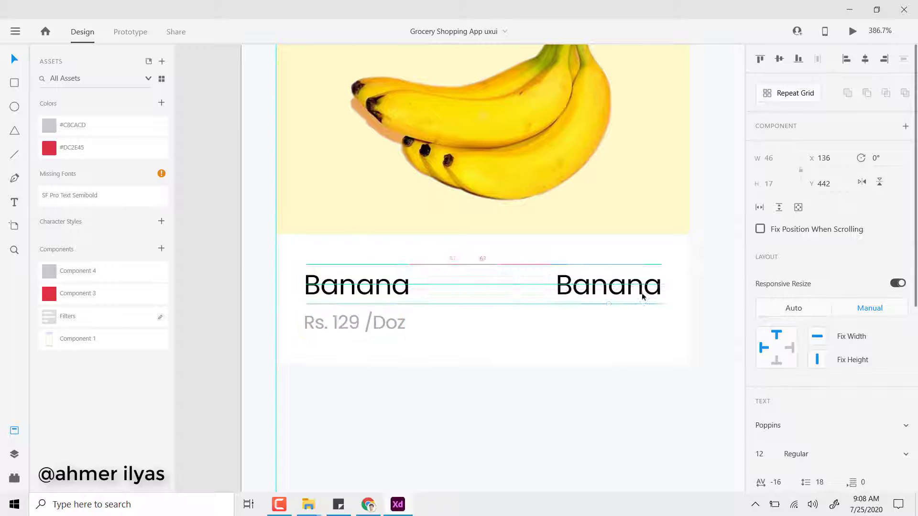
{"action": "type", "text": "Rs"}
{"action": "key", "text": "BackSpace"}
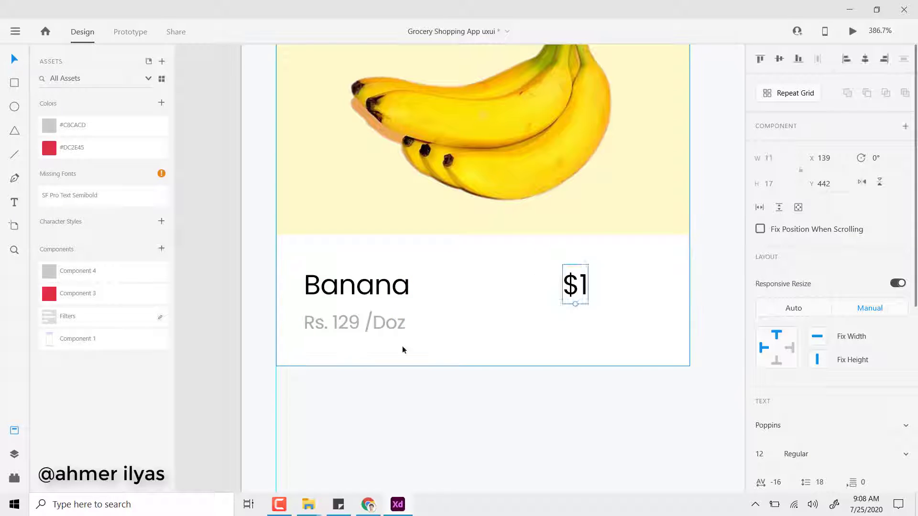
{"action": "key", "text": "ctrl+z"}
{"action": "scroll", "coordinate": [232, 219], "scroll_direction": "down", "scroll_amount": 5, "text": "ctrl"}
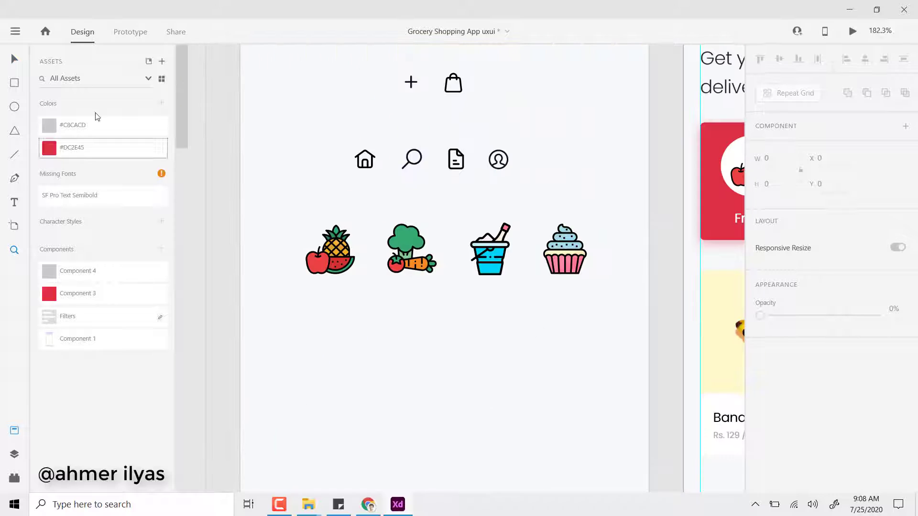
{"action": "left_click_drag", "start_coordinate": [412, 84], "coordinate": [494, 411]}
{"action": "scroll", "coordinate": [582, 355], "scroll_direction": "up", "scroll_amount": 5, "text": "ctrl"}
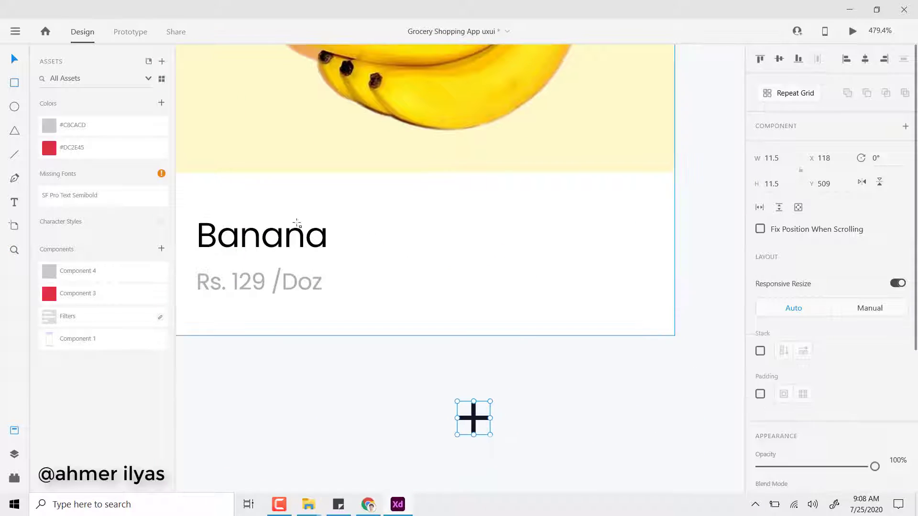
{"action": "key", "text": "ctrl+z"}
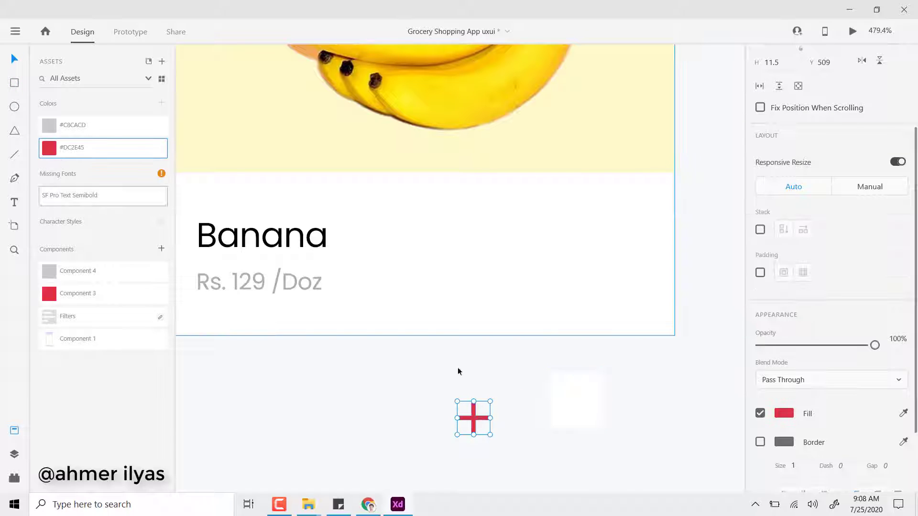
Step: Group the plus icon with its square, fill it light pink and align it with the text
{"action": "right_click", "coordinate": [581, 401]}
{"action": "left_click", "coordinate": [624, 368]}
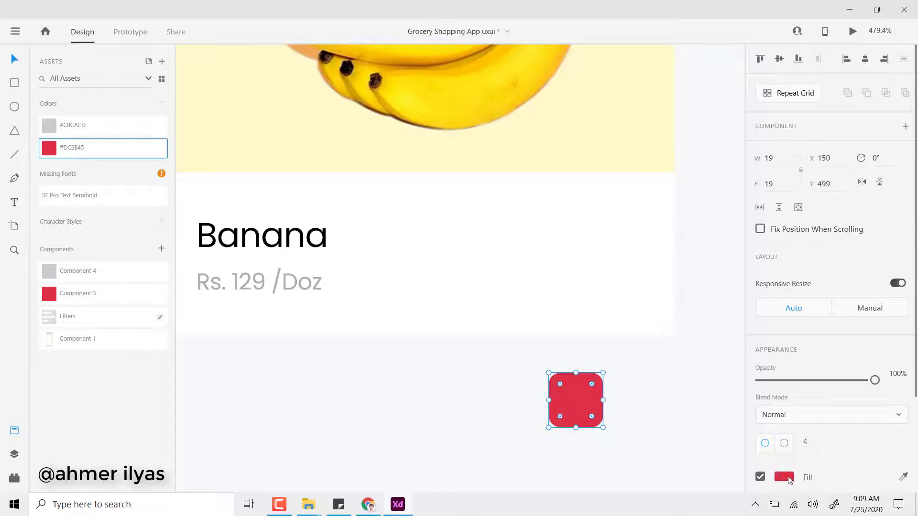
{"action": "left_click", "coordinate": [783, 477]}
{"action": "left_click", "coordinate": [635, 305]}
{"action": "key", "text": "Escape"}
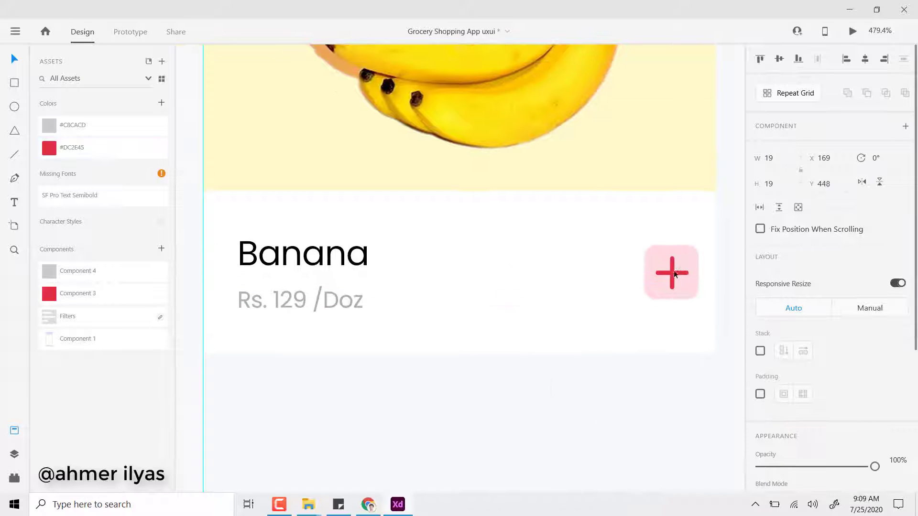
{"action": "left_click_drag", "start_coordinate": [672, 271], "coordinate": [672, 262]}
Step: Review the name and price text selection, then select the whole Banana card
{"action": "left_click", "coordinate": [375, 256]}
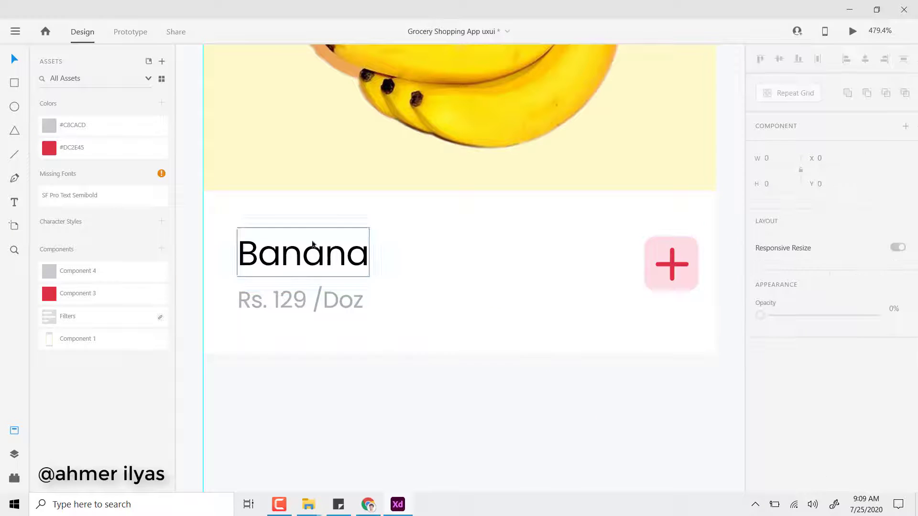
{"action": "left_click", "coordinate": [311, 302], "text": "shift"}
{"action": "left_click", "coordinate": [532, 417]}
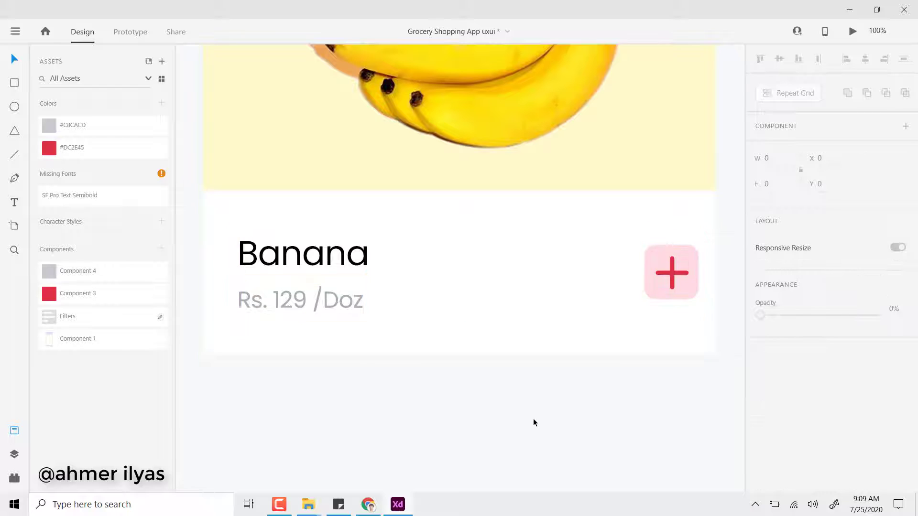
{"action": "scroll", "coordinate": [532, 418], "scroll_direction": "down", "scroll_amount": 5}
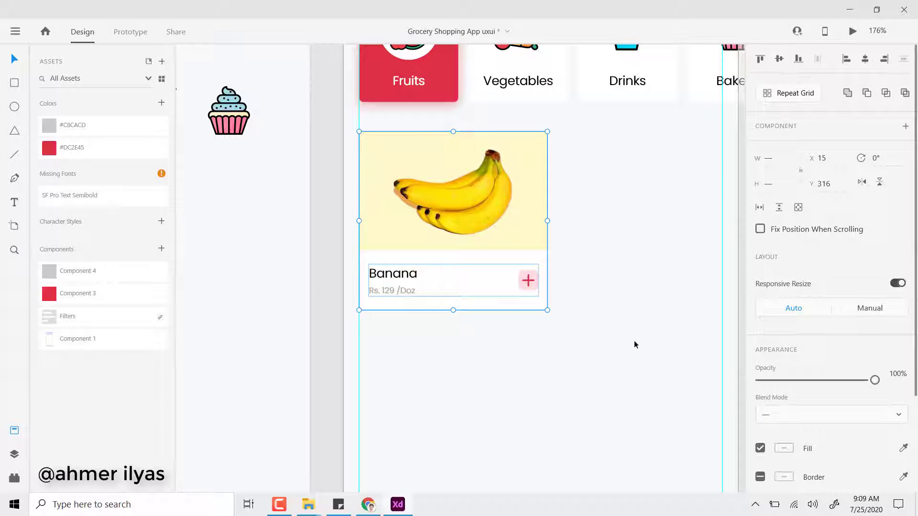
{"action": "scroll", "coordinate": [507, 299], "scroll_direction": "up", "scroll_amount": 3}
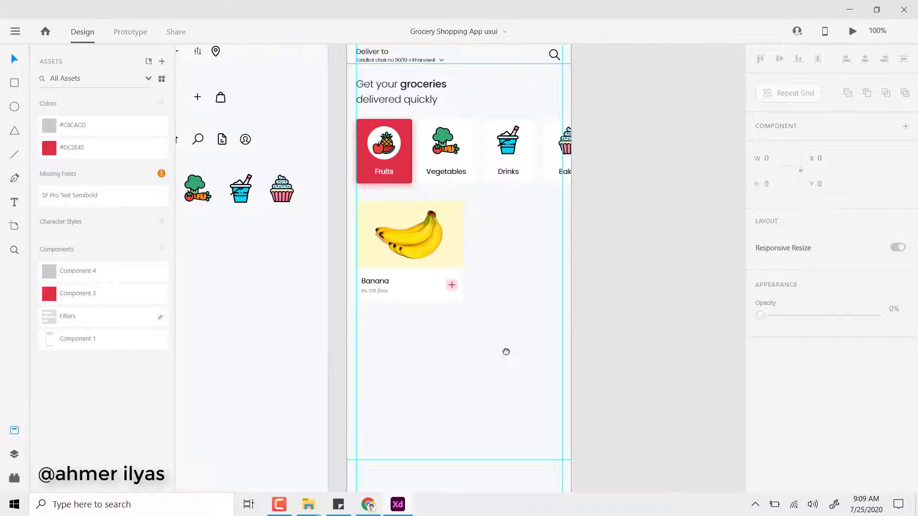
{"action": "scroll", "coordinate": [459, 340], "scroll_direction": "up", "scroll_amount": 2}
{"action": "left_click", "coordinate": [336, 273]}
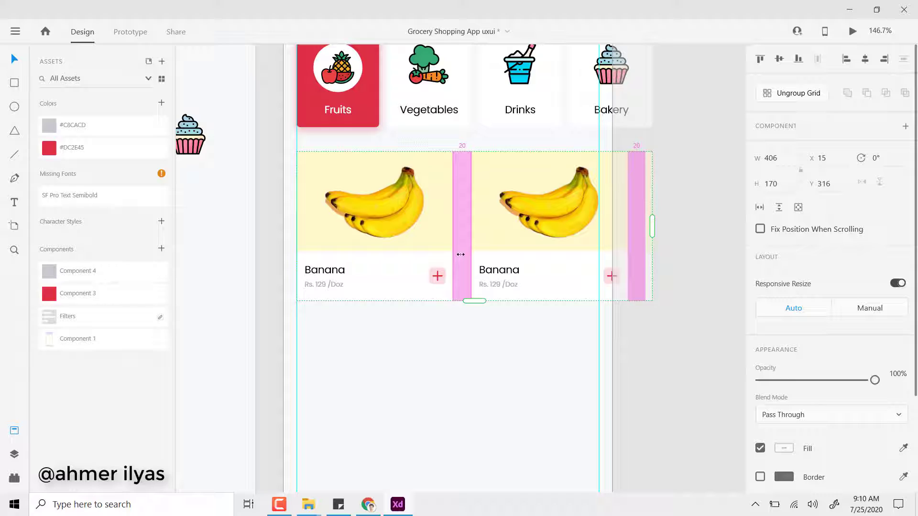
Step: Repeat the Banana card into two side-by-side cards with a tighter gap, and save
{"action": "left_click_drag", "start_coordinate": [461, 254], "coordinate": [452, 260]}
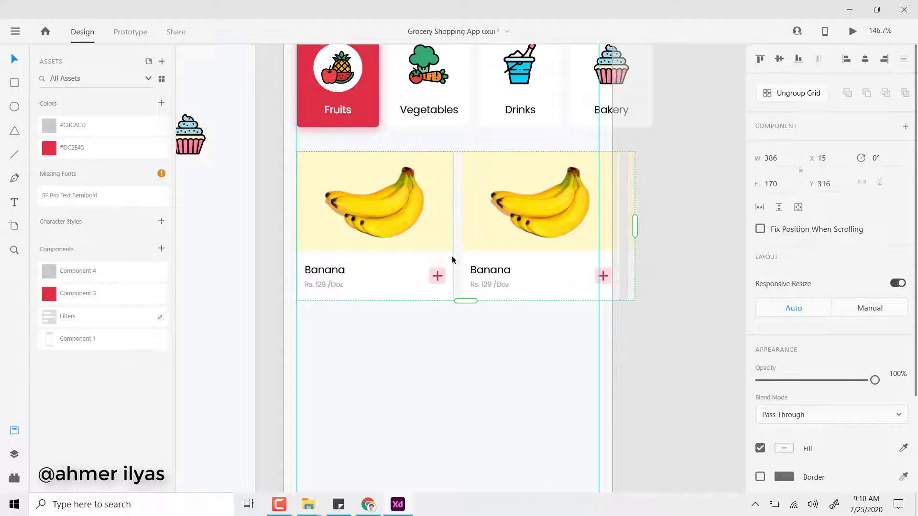
{"action": "double_click", "coordinate": [420, 292]}
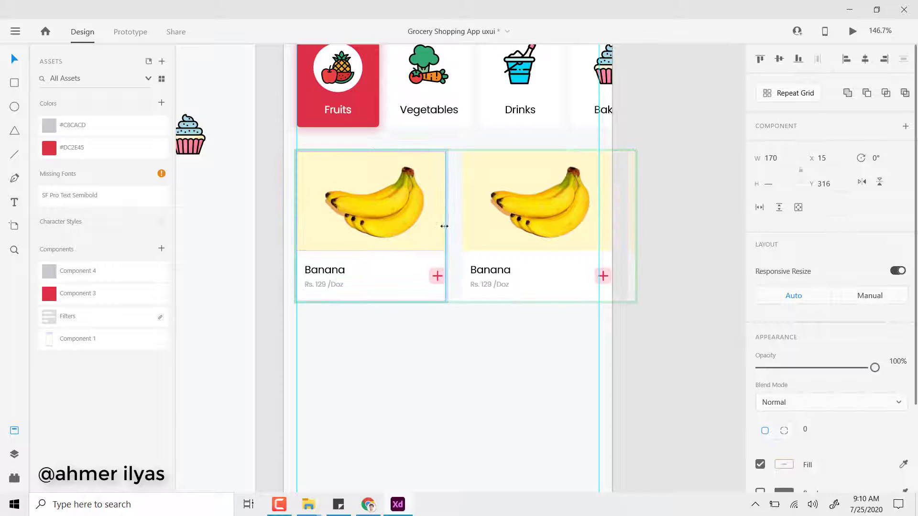
{"action": "left_click_drag", "start_coordinate": [437, 276], "coordinate": [431, 278]}
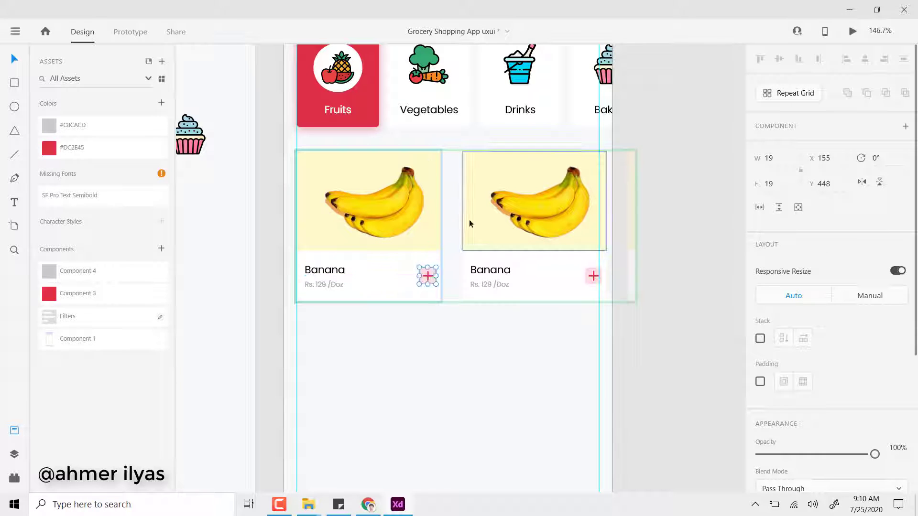
{"action": "left_click_drag", "start_coordinate": [459, 235], "coordinate": [452, 235]}
{"action": "left_click", "coordinate": [601, 328]}
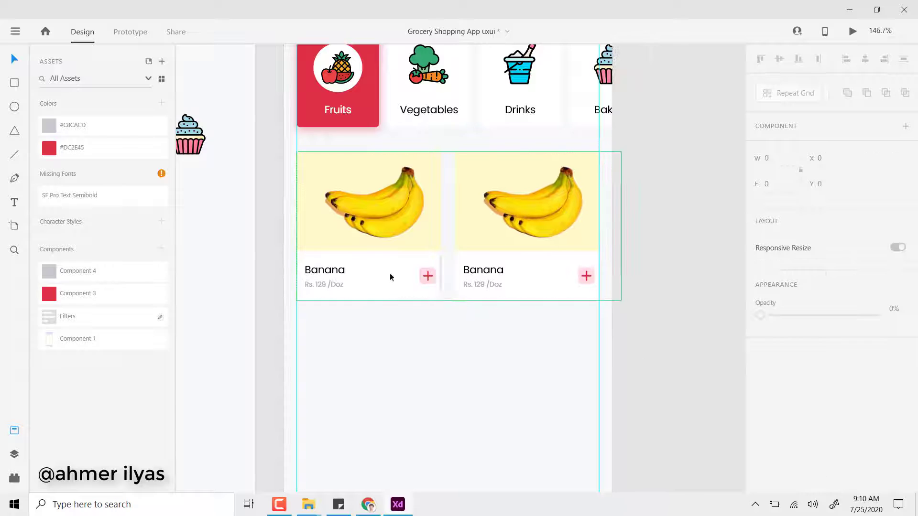
{"action": "left_click", "coordinate": [390, 277]}
{"action": "double_click", "coordinate": [334, 271]}
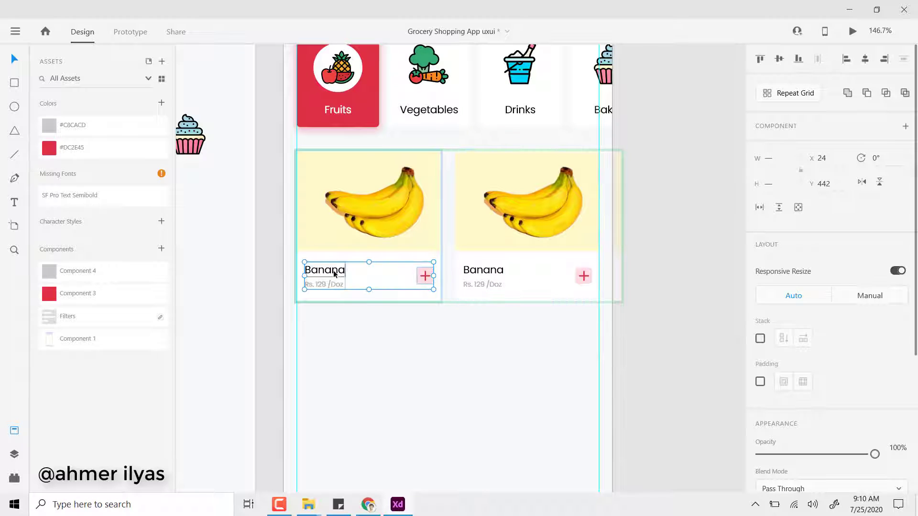
{"action": "double_click", "coordinate": [588, 276]}
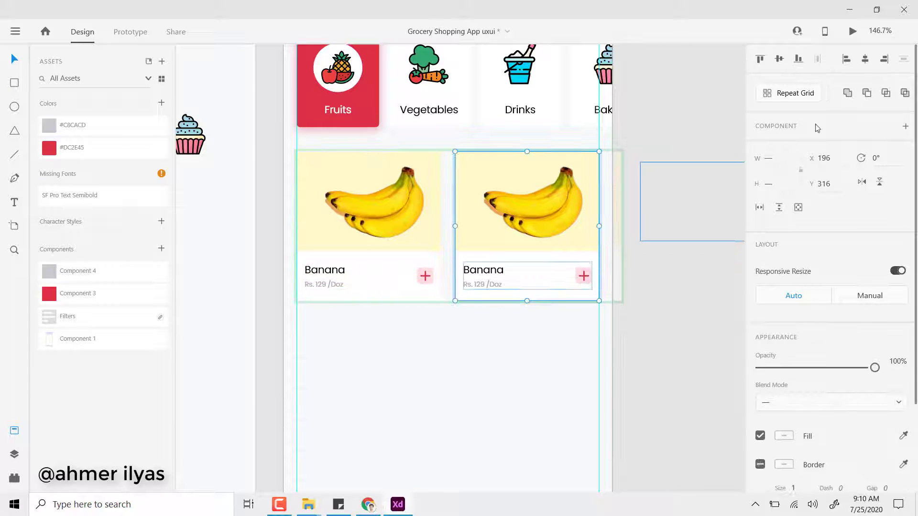
{"action": "left_click", "coordinate": [697, 314]}
{"action": "key", "text": "ctrl+s"}
Step: Place a copy of the groceries heading above the two-card grid
{"action": "scroll", "coordinate": [553, 371], "scroll_direction": "down", "scroll_amount": 1}
{"action": "key", "text": "ctrl+1"}
{"action": "left_click", "coordinate": [518, 234]}
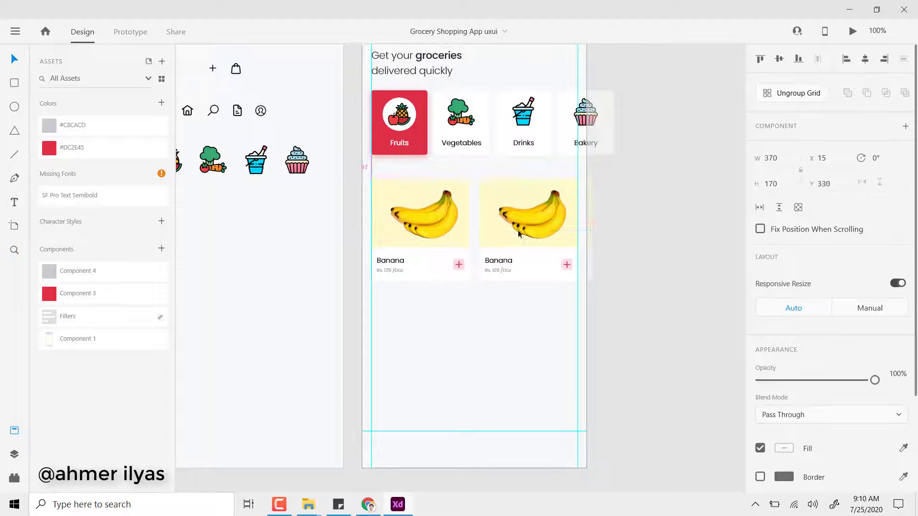
{"action": "scroll", "coordinate": [519, 233], "scroll_direction": "up", "scroll_amount": 2}
{"action": "left_click_drag", "start_coordinate": [428, 119], "coordinate": [436, 238]}
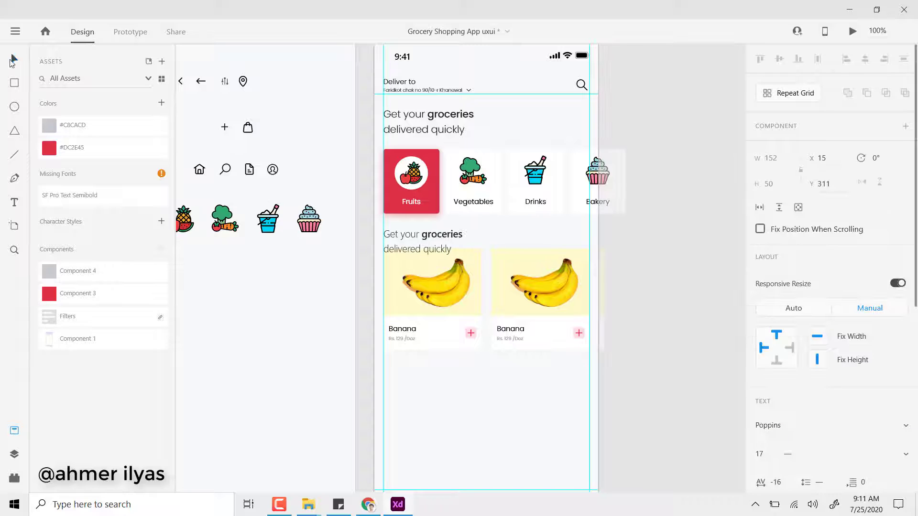
Step: Retitle the copied heading 'Bundle Offers' and extend the banana card grid down into rows
{"action": "type", "text": "Bundle Offers"}
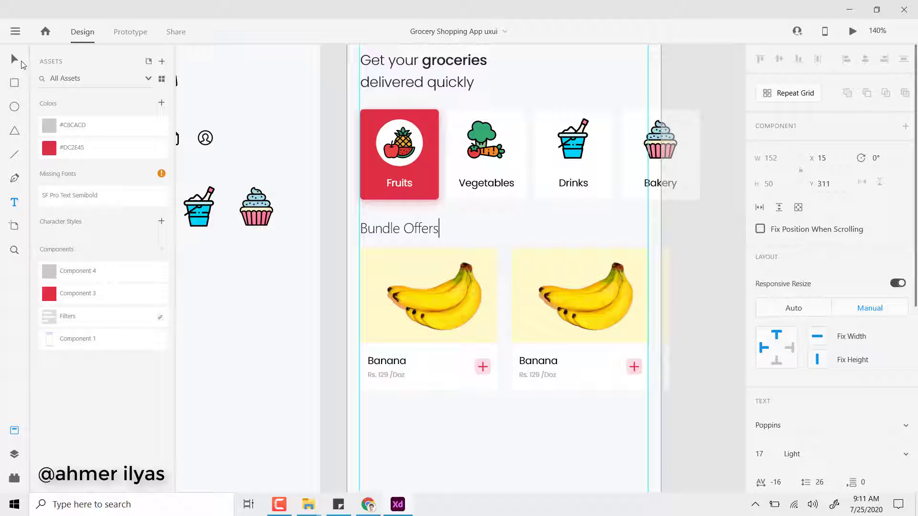
{"action": "left_click", "coordinate": [15, 59]}
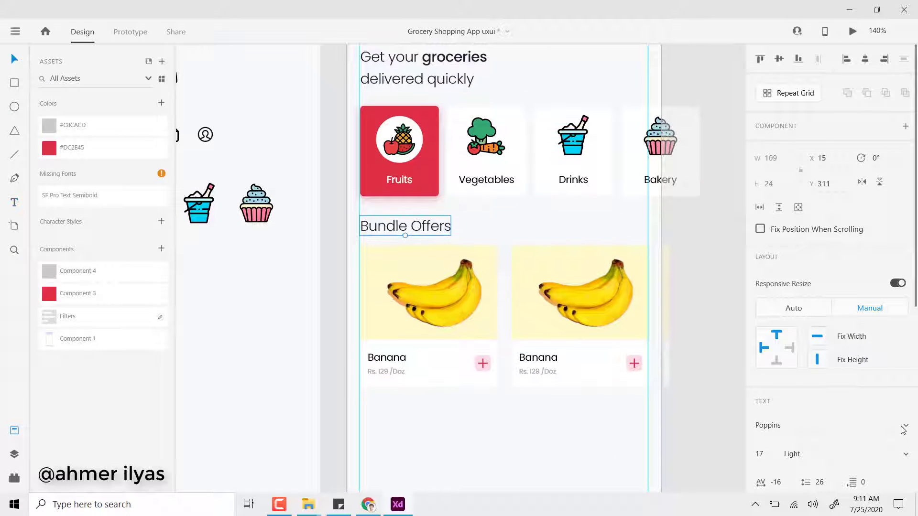
{"action": "scroll", "coordinate": [497, 264], "scroll_direction": "down", "scroll_amount": 1}
{"action": "scroll", "coordinate": [497, 264], "scroll_direction": "down", "scroll_amount": 3, "text": "ctrl"}
{"action": "left_click", "coordinate": [437, 261]}
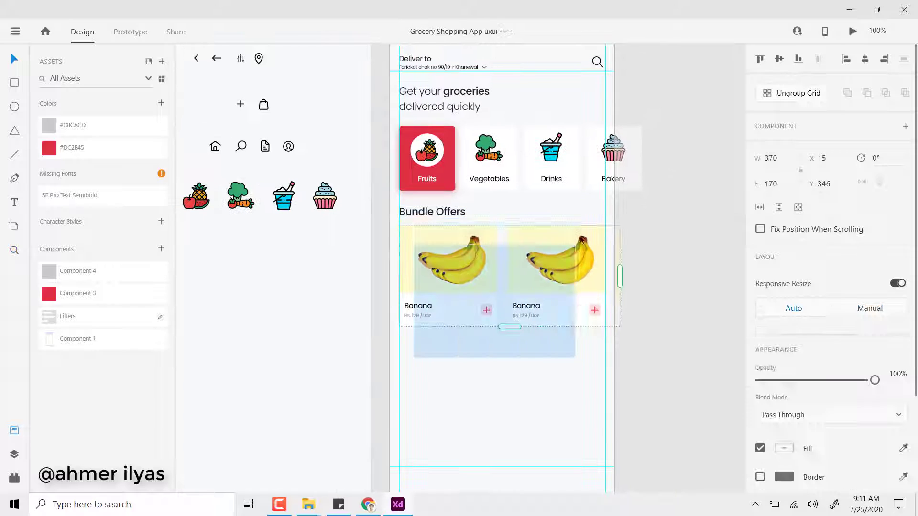
{"action": "key", "text": "ctrl+r"}
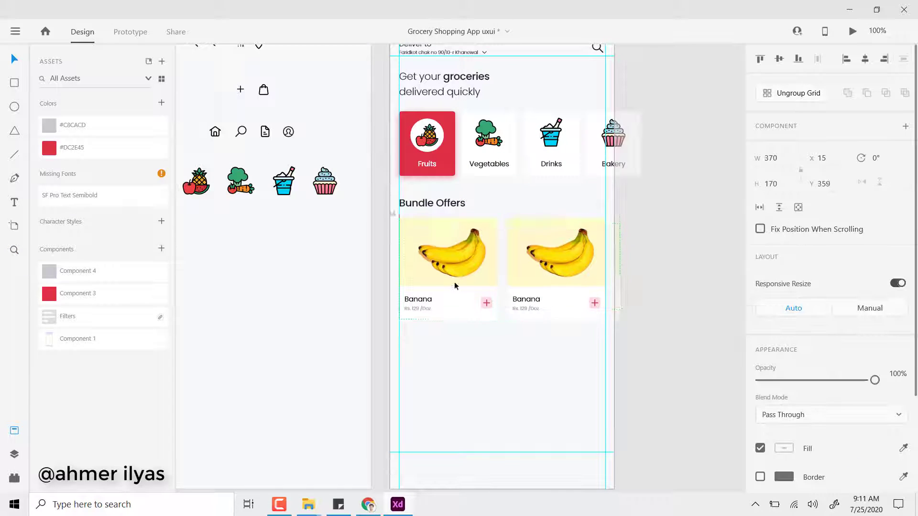
{"action": "scroll", "coordinate": [518, 286], "scroll_direction": "down", "scroll_amount": 3}
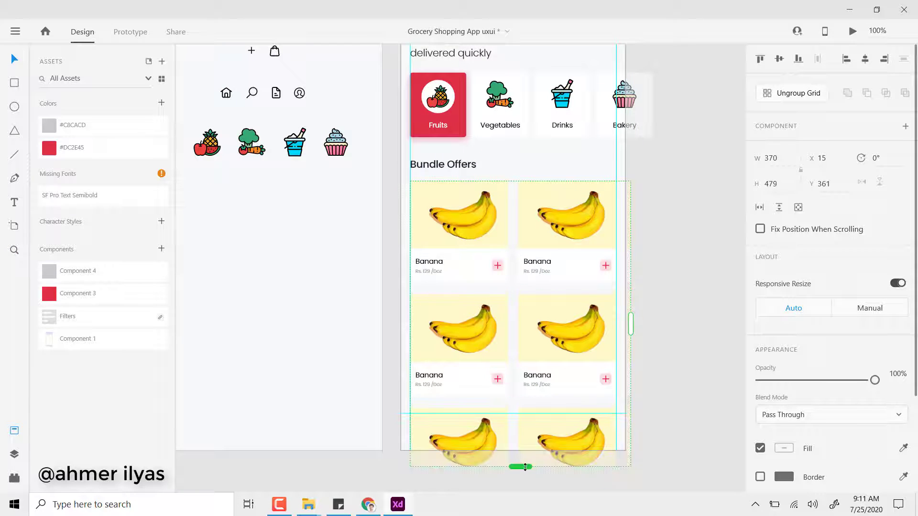
{"action": "left_click", "coordinate": [706, 375]}
Step: Draw a white bar across the bottom of the home screen artboard
{"action": "left_click_drag", "start_coordinate": [675, 259], "coordinate": [689, 228]}
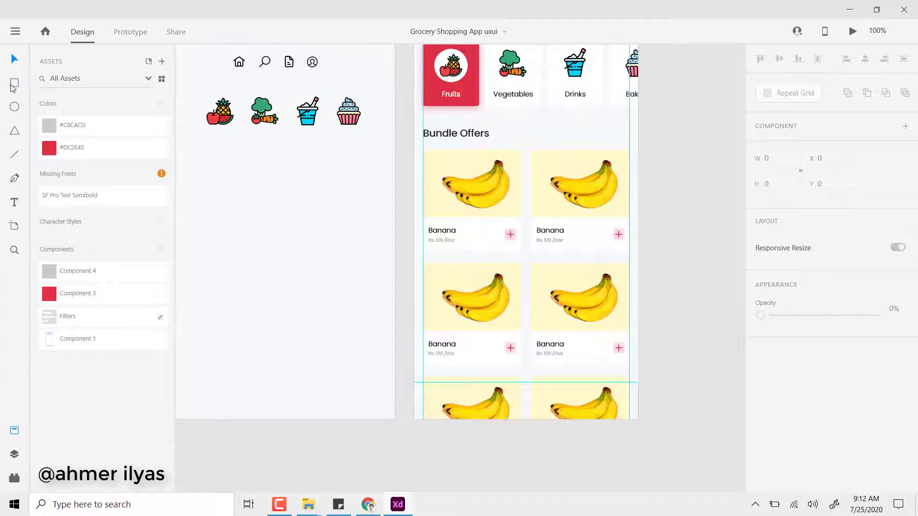
{"action": "left_click_drag", "start_coordinate": [435, 420], "coordinate": [638, 383]}
{"action": "scroll", "coordinate": [831, 287], "scroll_direction": "down", "scroll_amount": 5}
{"action": "left_click", "coordinate": [760, 303]}
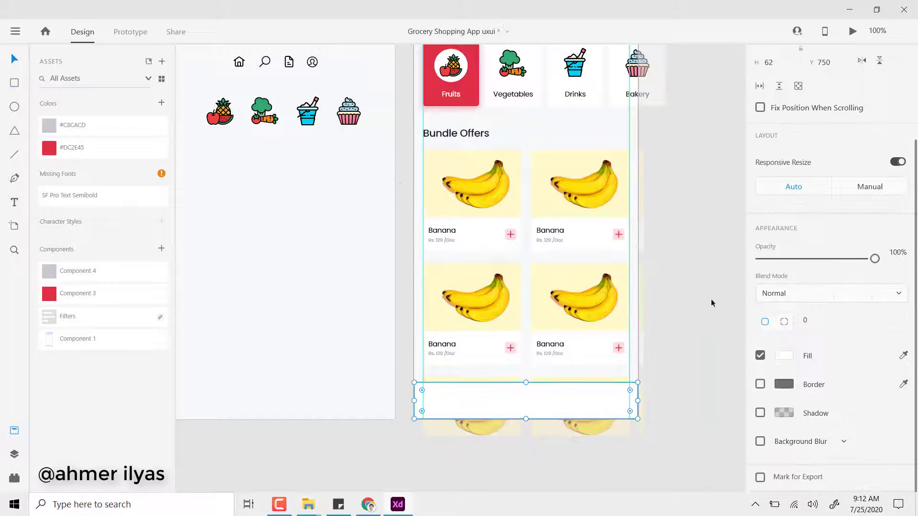
{"action": "scroll", "coordinate": [710, 299], "scroll_direction": "up", "scroll_amount": 5}
{"action": "right_click", "coordinate": [594, 401]}
{"action": "left_click", "coordinate": [711, 402]}
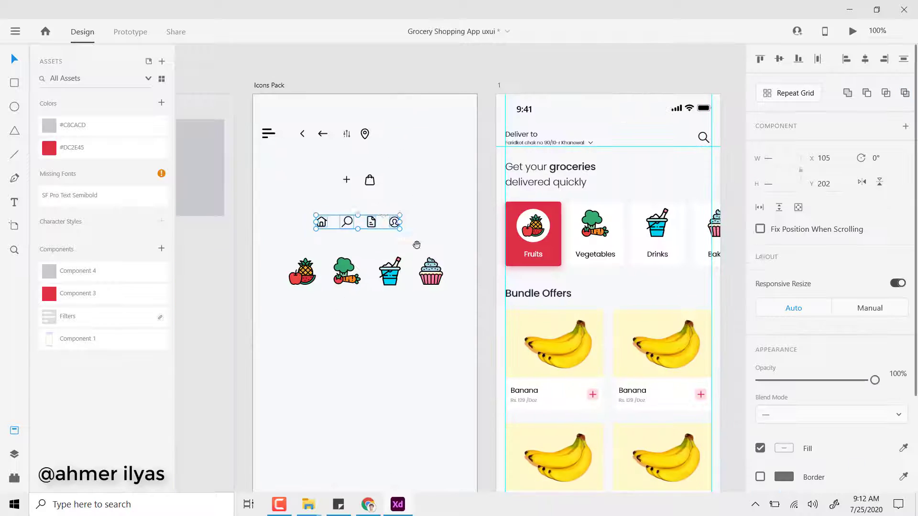
Step: Move the nav icon group into the white bar and the profile icon to its far right
{"action": "left_click_drag", "start_coordinate": [287, 131], "coordinate": [417, 386]}
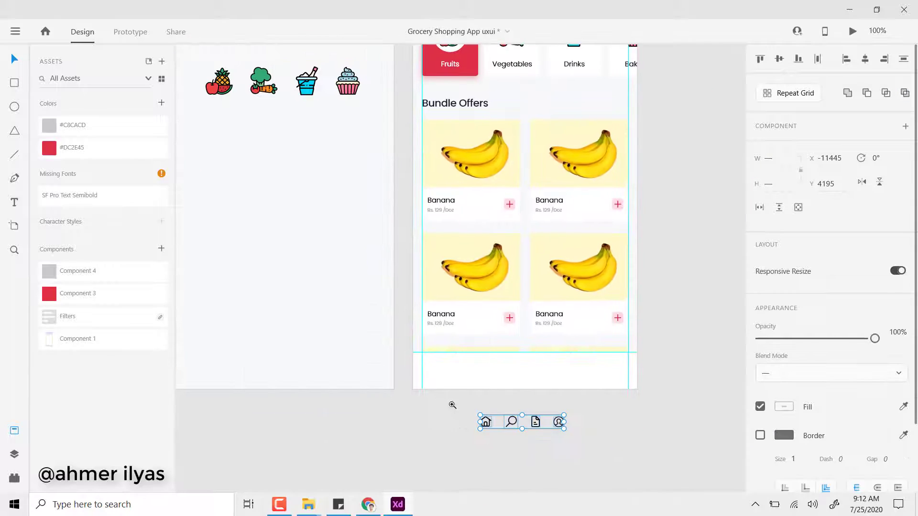
{"action": "scroll", "coordinate": [487, 409], "scroll_direction": "up", "scroll_amount": 2}
{"action": "scroll", "coordinate": [487, 409], "scroll_direction": "down", "scroll_amount": 3}
{"action": "scroll", "coordinate": [525, 383], "scroll_direction": "down", "scroll_amount": 2}
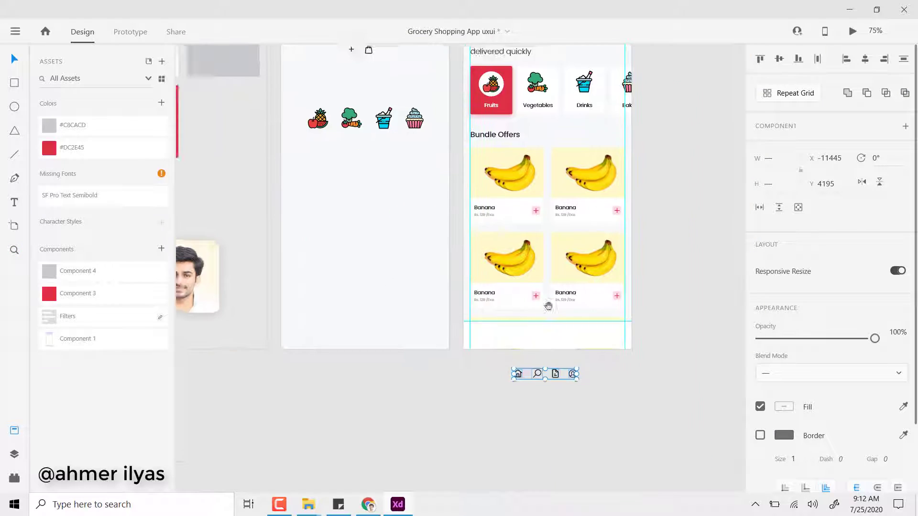
{"action": "scroll", "coordinate": [540, 352], "scroll_direction": "up", "scroll_amount": 2}
{"action": "left_click", "coordinate": [522, 353]}
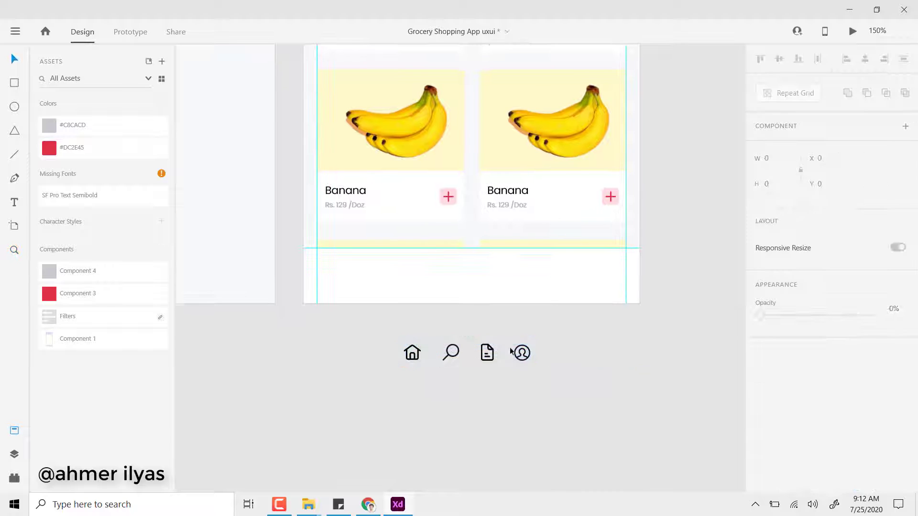
{"action": "left_click", "coordinate": [540, 262]}
{"action": "left_click", "coordinate": [474, 358]}
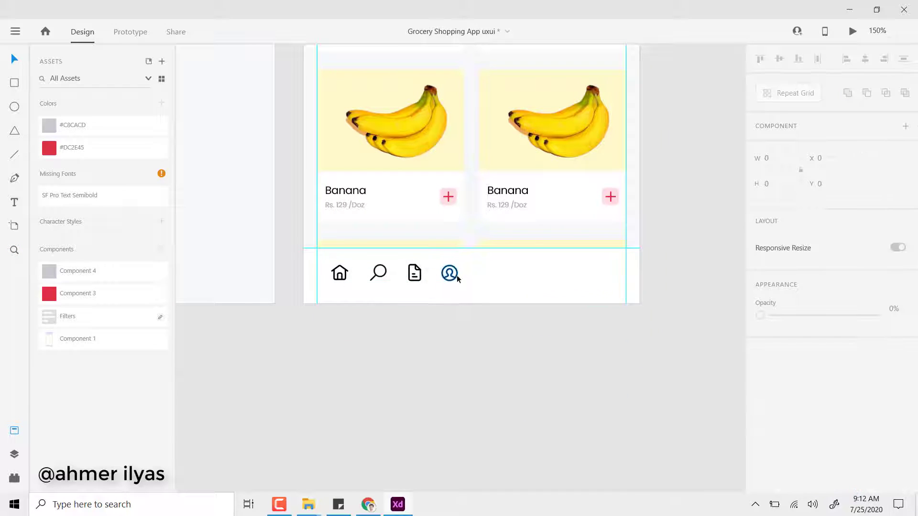
{"action": "left_click_drag", "start_coordinate": [457, 275], "coordinate": [600, 274]}
{"action": "scroll", "coordinate": [394, 213], "scroll_direction": "down", "scroll_amount": 3}
Step: Place the document icon beside the profile icon and nudge all five nav icons up in the bar
{"action": "left_click", "coordinate": [545, 363]}
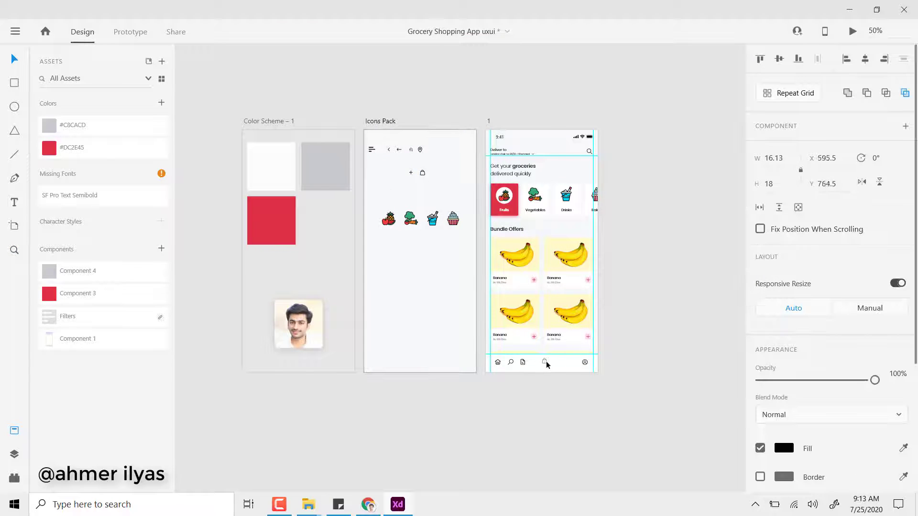
{"action": "scroll", "coordinate": [478, 344], "scroll_direction": "up", "scroll_amount": 5}
{"action": "left_click_drag", "start_coordinate": [415, 317], "coordinate": [592, 317]}
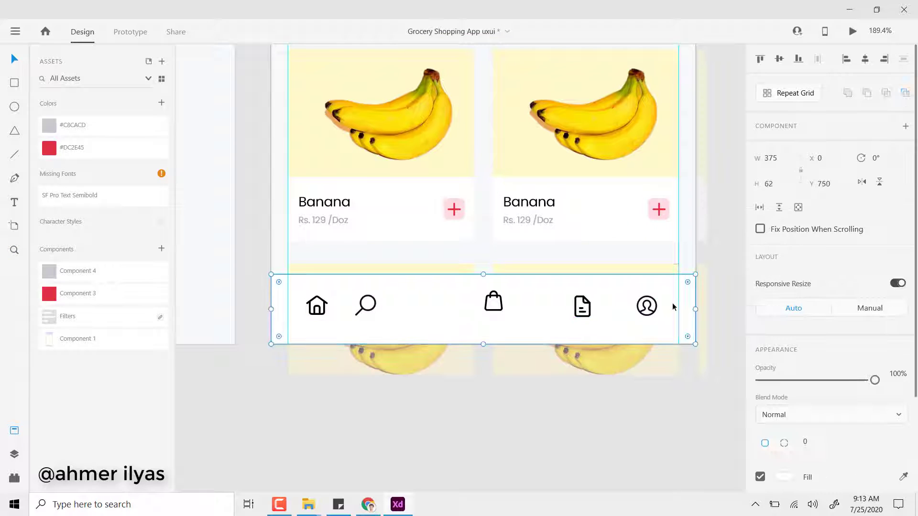
{"action": "key", "text": "ctrl+a"}
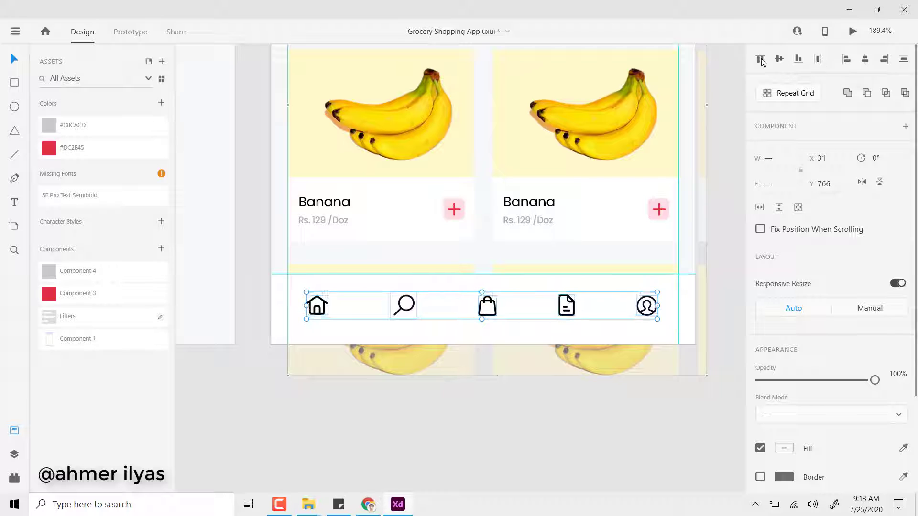
{"action": "key", "text": "Up"}
{"action": "key", "text": "Up"}
{"action": "key", "text": "Up"}
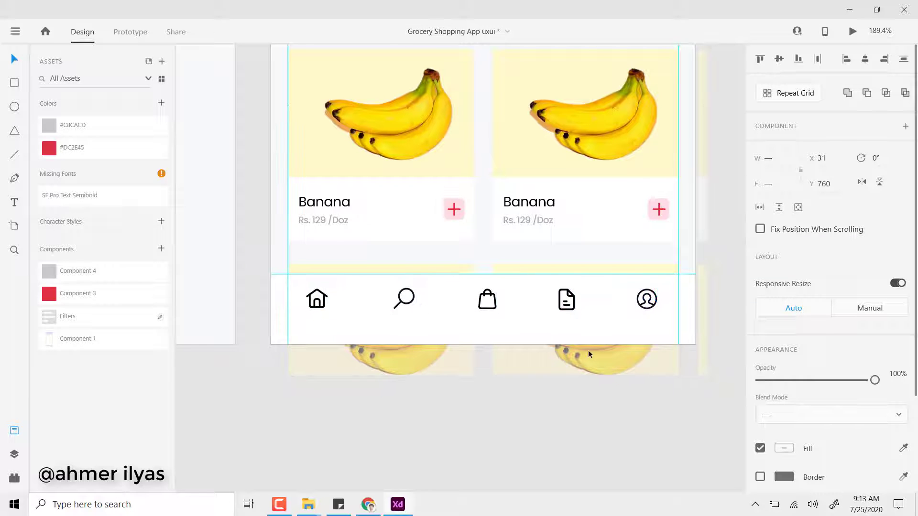
{"action": "left_click", "coordinate": [616, 420]}
Step: Bring the pasted Bundle Offers text copy in front of the bottom bar
{"action": "scroll", "coordinate": [400, 164], "scroll_direction": "up", "scroll_amount": 2}
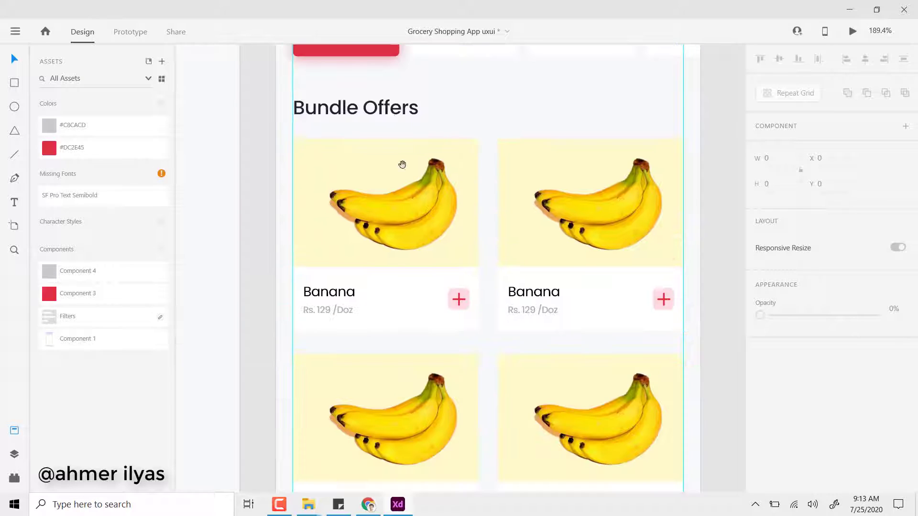
{"action": "scroll", "coordinate": [399, 239], "scroll_direction": "down", "scroll_amount": 3}
{"action": "right_click", "coordinate": [396, 400]}
{"action": "left_click", "coordinate": [747, 448]}
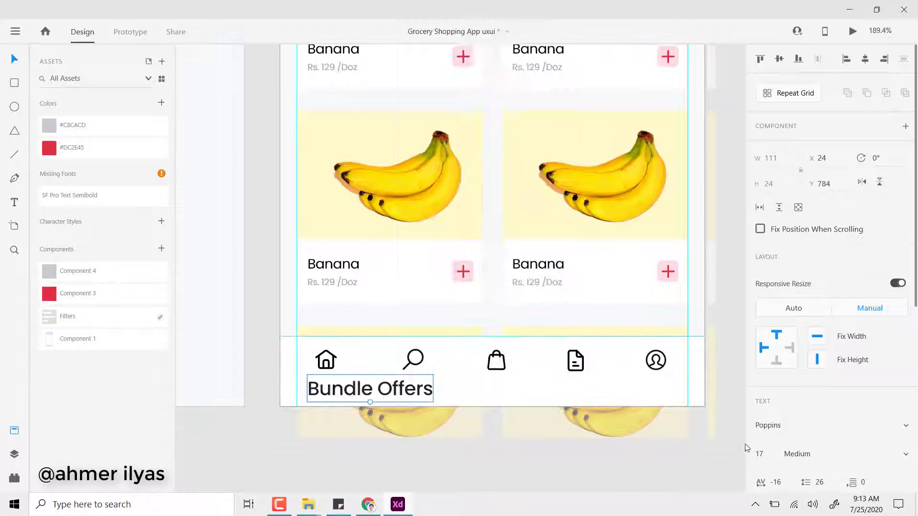
Step: Place the Home label under the home icon and set it to Poppins Regular
{"action": "type", "text": "Home"}
{"action": "key", "text": "Escape"}
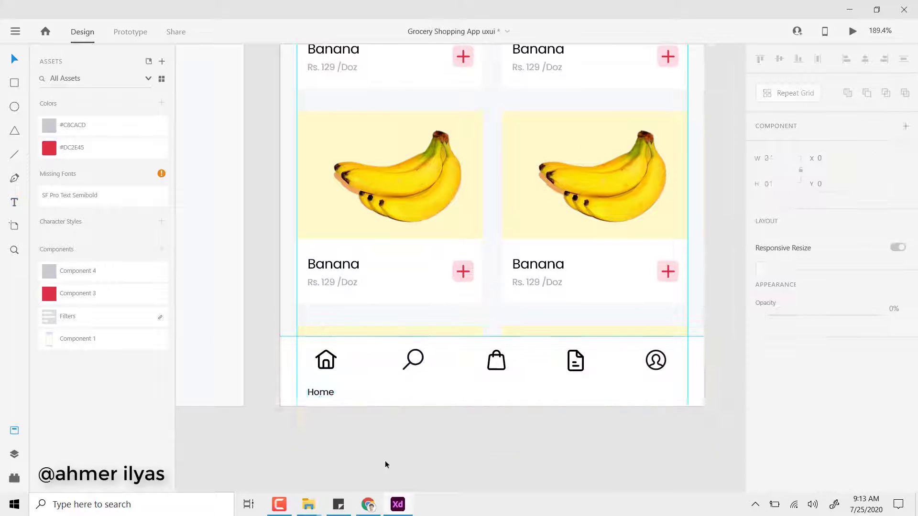
{"action": "scroll", "coordinate": [386, 464], "scroll_direction": "up", "scroll_amount": 3}
{"action": "left_click_drag", "start_coordinate": [292, 343], "coordinate": [300, 330]}
{"action": "left_click", "coordinate": [906, 454]}
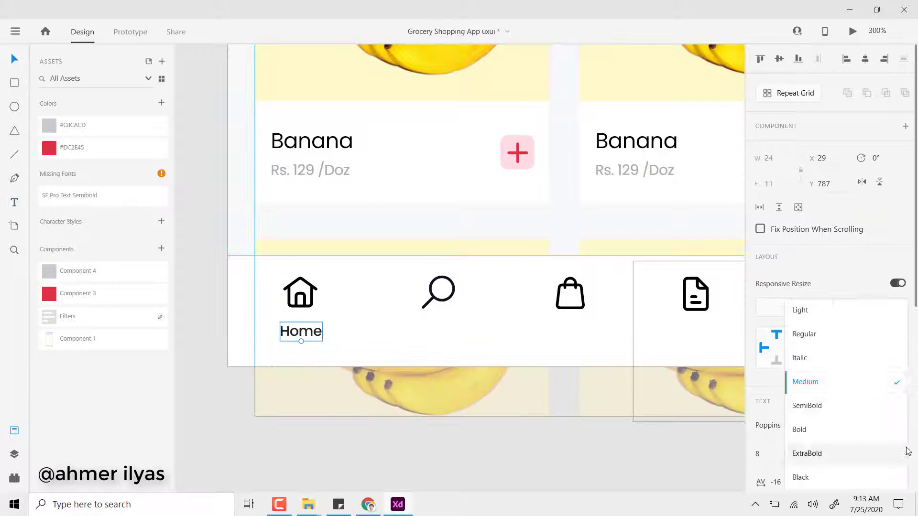
{"action": "left_click", "coordinate": [809, 331]}
{"action": "double_click", "coordinate": [301, 333]}
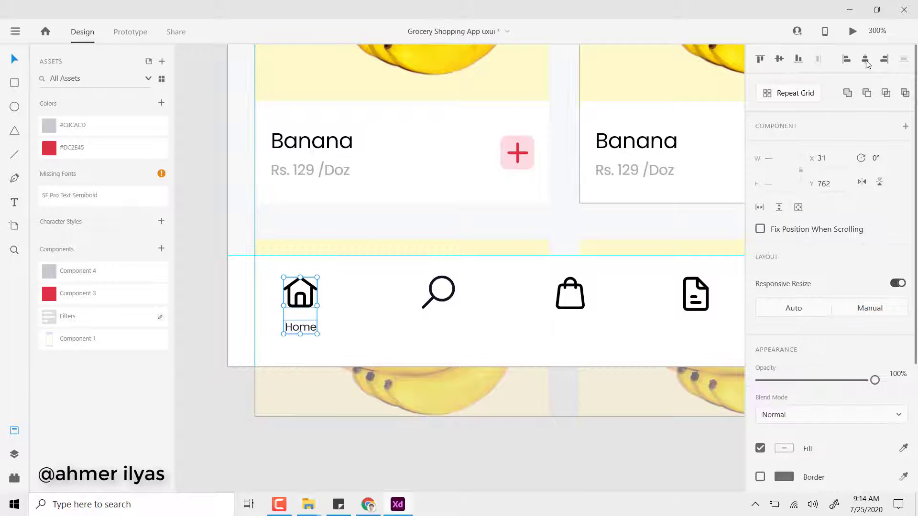
Step: Duplicate the Home label under the other nav icons
{"action": "scroll", "coordinate": [246, 338], "scroll_direction": "right", "scroll_amount": 2}
{"action": "left_click_drag", "start_coordinate": [246, 338], "coordinate": [466, 335]}
{"action": "scroll", "coordinate": [632, 331], "scroll_direction": "right", "scroll_amount": 2}
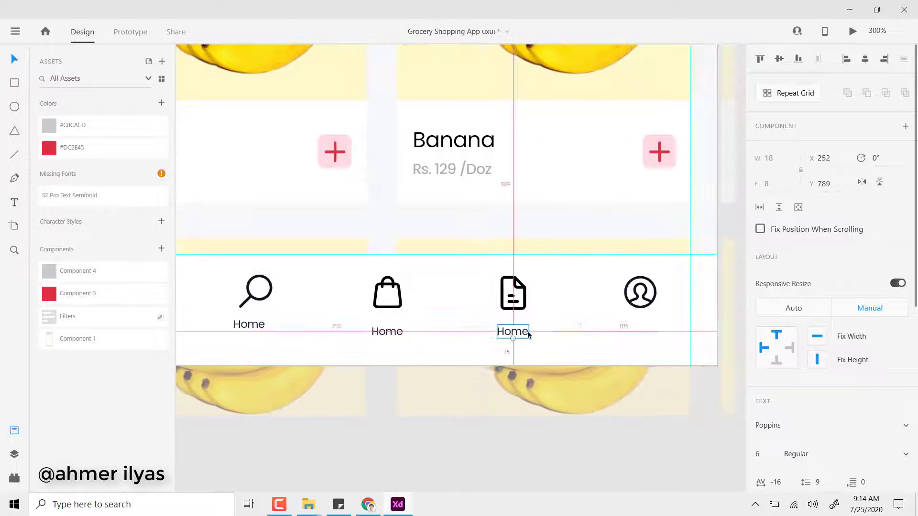
{"action": "scroll", "coordinate": [512, 334], "scroll_direction": "left", "scroll_amount": 3}
{"action": "left_click_drag", "start_coordinate": [632, 331], "coordinate": [439, 349]}
{"action": "scroll", "coordinate": [791, 446], "scroll_direction": "down", "scroll_amount": 4}
{"action": "left_click", "coordinate": [566, 353], "text": "shift"}
{"action": "scroll", "coordinate": [506, 349], "scroll_direction": "right", "scroll_amount": 2}
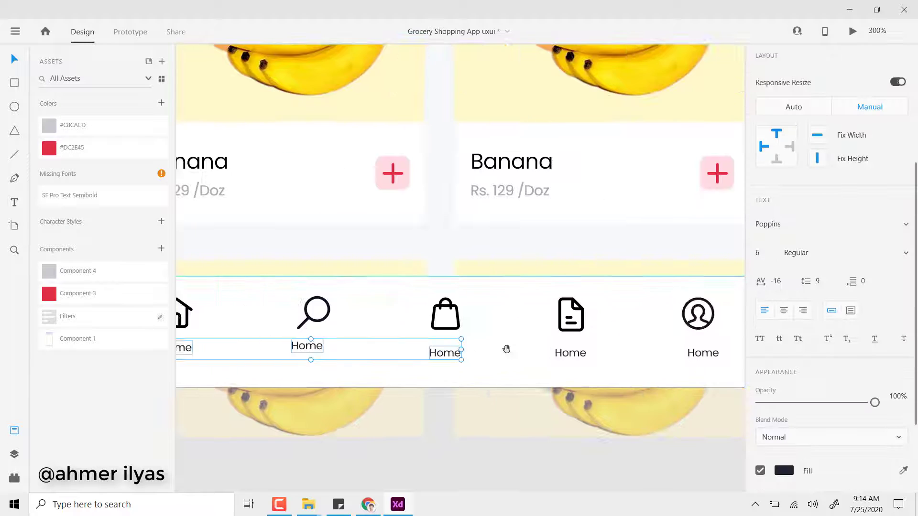
{"action": "scroll", "coordinate": [457, 348], "scroll_direction": "left", "scroll_amount": 3}
{"action": "scroll", "coordinate": [457, 348], "scroll_direction": "down", "scroll_amount": 1}
Step: Rename the labels under the search and bag icons to Search and Cart
{"action": "double_click", "coordinate": [463, 324]}
{"action": "type", "text": "Search"}
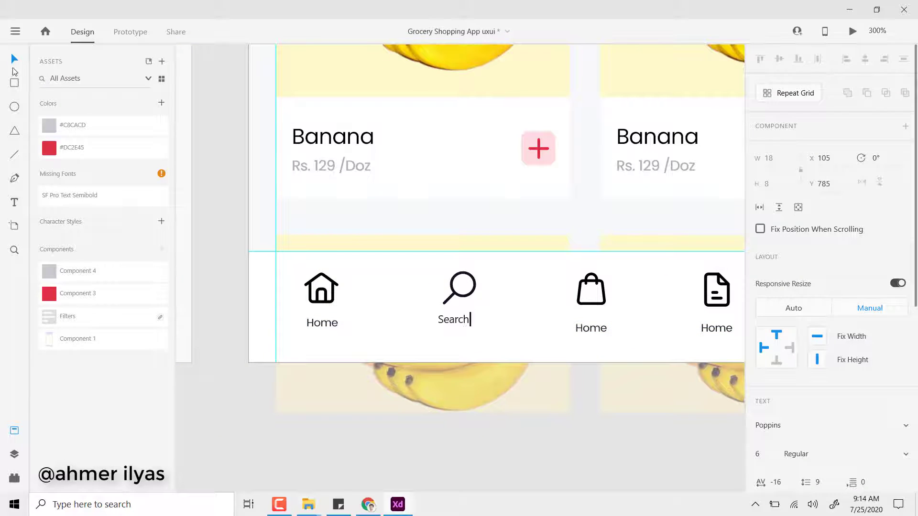
{"action": "key", "text": "Escape"}
{"action": "key", "text": "Tab"}
{"action": "key", "text": "Return"}
{"action": "left_click_drag", "start_coordinate": [576, 434], "coordinate": [498, 437]}
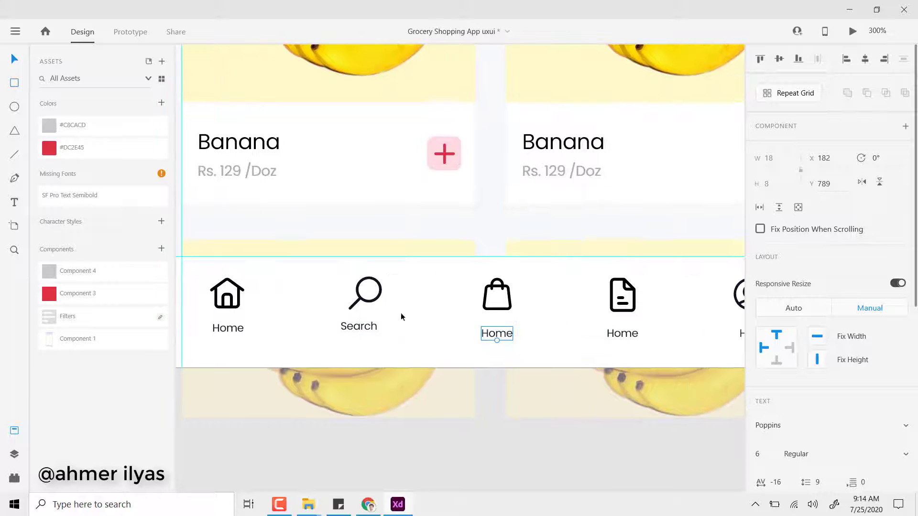
Step: Rename the labels under the document and profile icons to History and Profile
{"action": "double_click", "coordinate": [630, 335]}
{"action": "type", "text": "istory"}
{"action": "scroll", "coordinate": [621, 384], "scroll_direction": "right", "scroll_amount": 3}
{"action": "double_click", "coordinate": [650, 321]}
{"action": "type", "text": "Profile"}
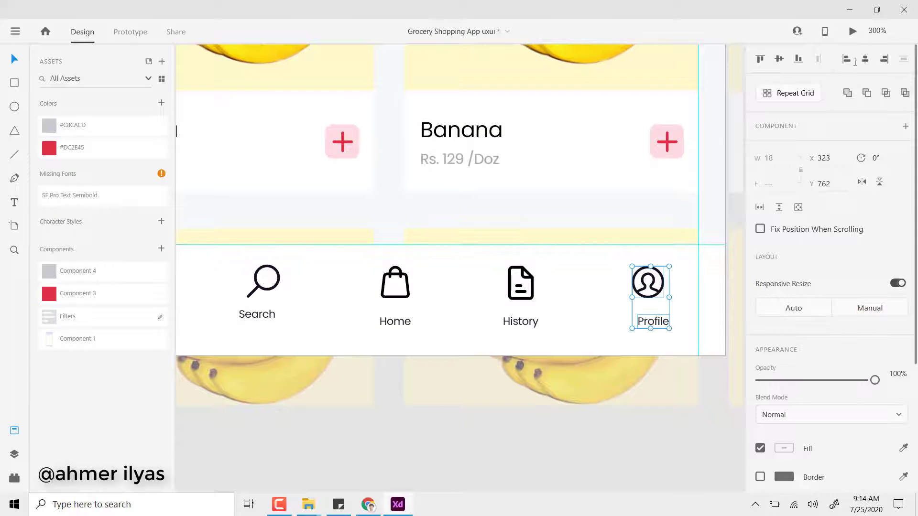
{"action": "key", "text": "Escape"}
{"action": "key", "text": "shift+Tab"}
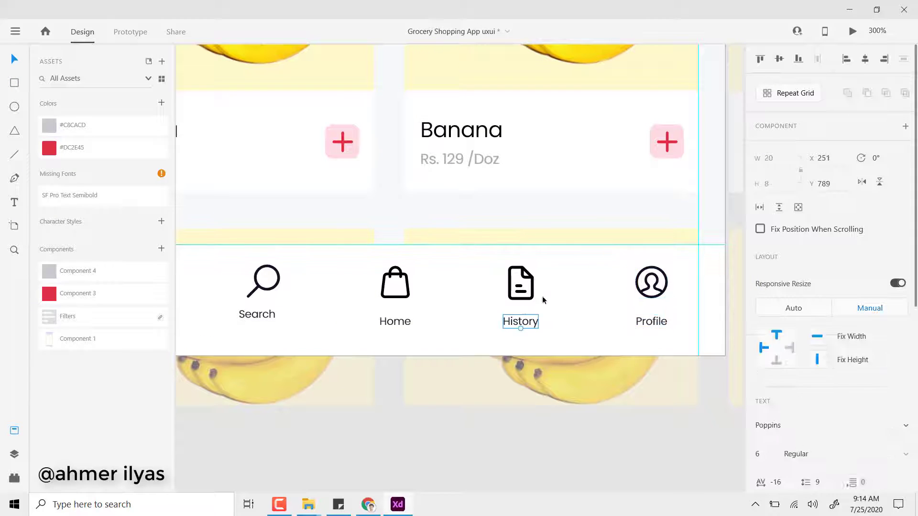
{"action": "scroll", "coordinate": [429, 344], "scroll_direction": "left", "scroll_amount": 3}
{"action": "key", "text": "shift+Tab"}
{"action": "key", "text": "shift+Tab"}
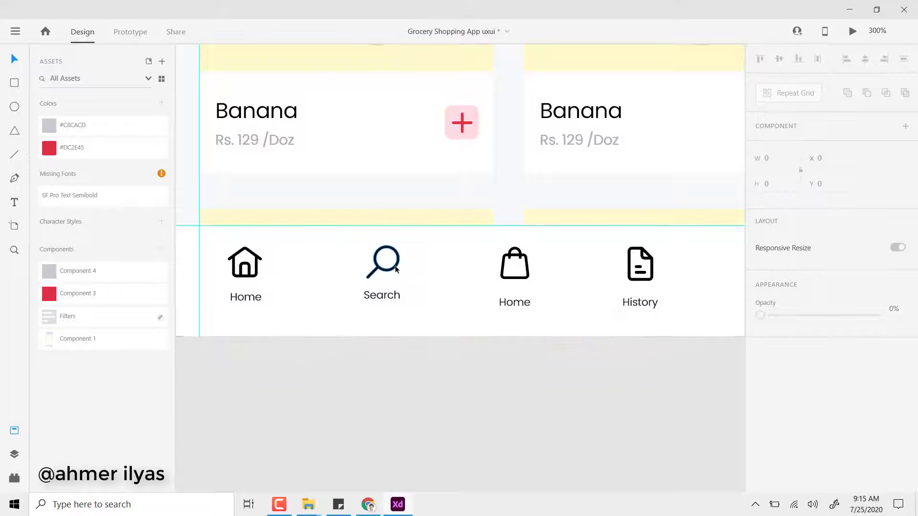
Step: Select the five nav icons and their labels together to align them
{"action": "left_click", "coordinate": [368, 275]}
{"action": "left_click_drag", "start_coordinate": [354, 242], "coordinate": [401, 284]}
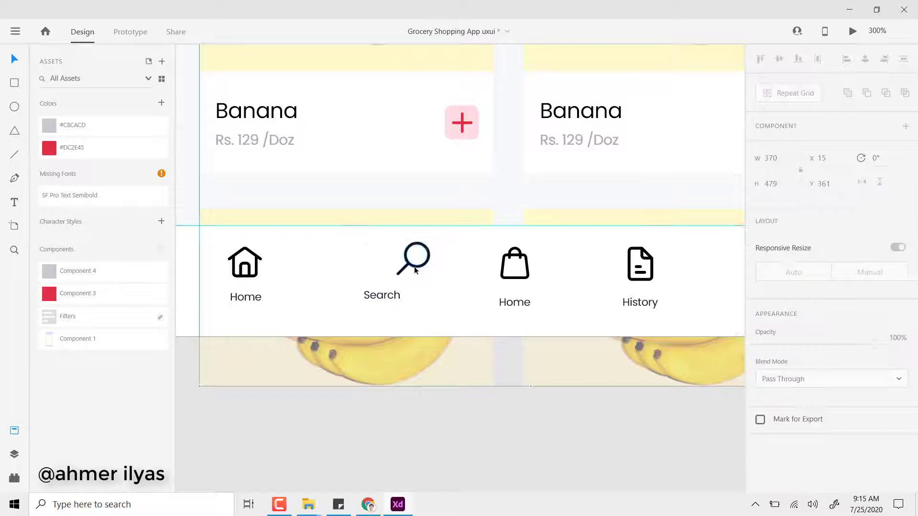
{"action": "scroll", "coordinate": [509, 384], "scroll_direction": "down", "scroll_amount": 3}
{"action": "left_click_drag", "start_coordinate": [274, 283], "coordinate": [619, 297]}
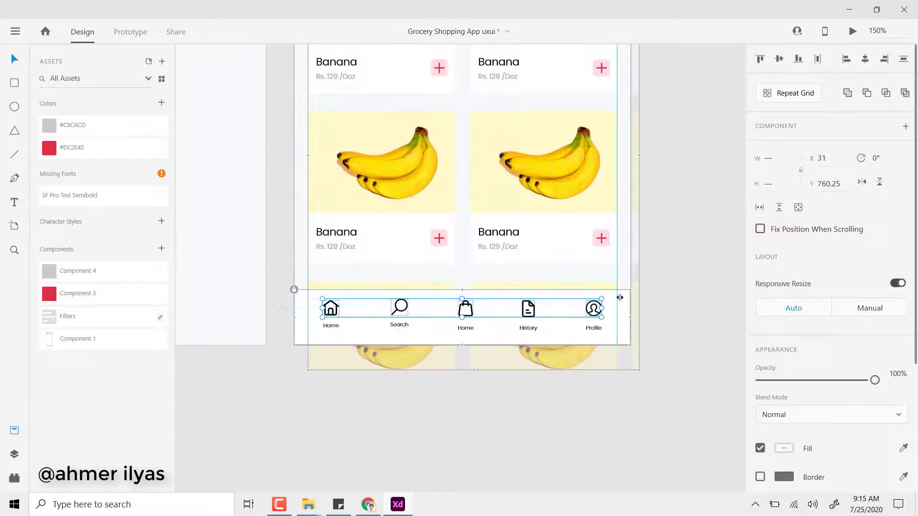
{"action": "left_click_drag", "start_coordinate": [282, 352], "coordinate": [610, 330]}
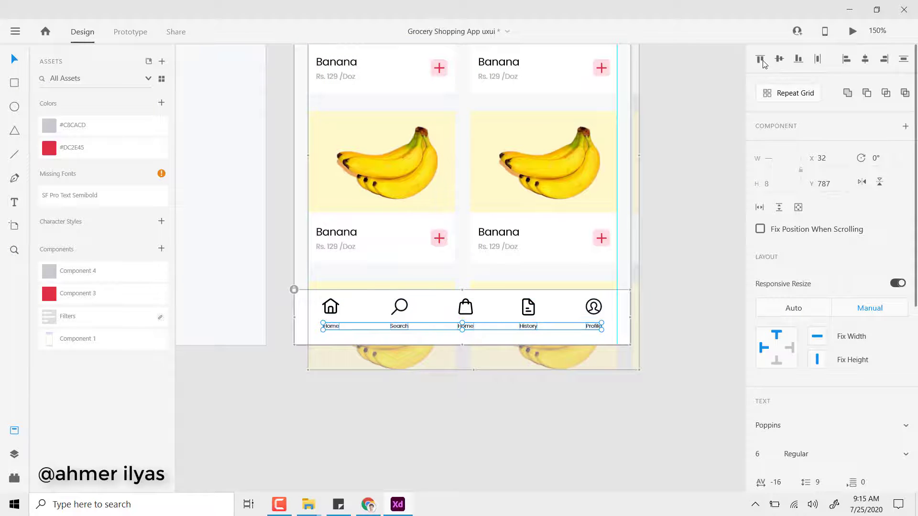
{"action": "scroll", "coordinate": [480, 365], "scroll_direction": "up", "scroll_amount": 1}
{"action": "scroll", "coordinate": [425, 341], "scroll_direction": "up", "scroll_amount": 2}
{"action": "scroll", "coordinate": [232, 272], "scroll_direction": "down", "scroll_amount": 1}
{"action": "left_click_drag", "start_coordinate": [230, 271], "coordinate": [690, 343]}
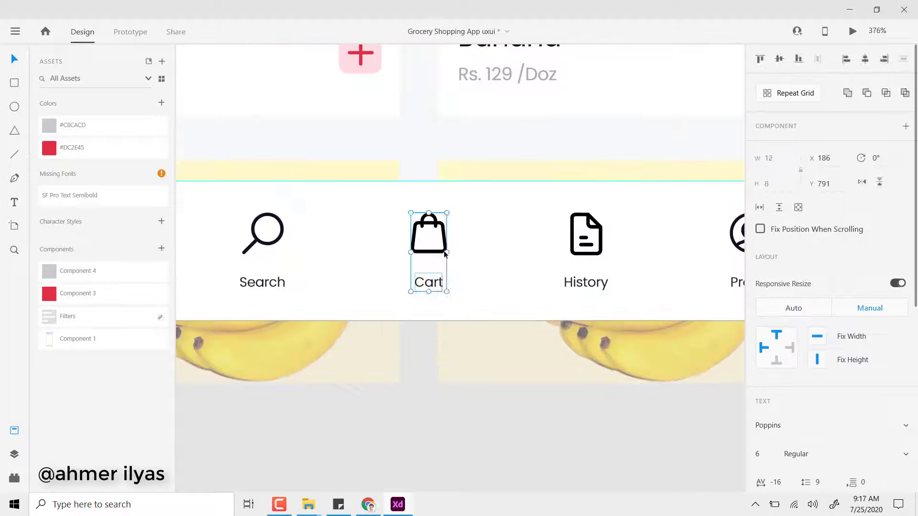
Step: Scroll down the canvas to view the bottom navigation bar
{"action": "scroll", "coordinate": [444, 255], "scroll_direction": "down", "scroll_amount": 2}
{"action": "scroll", "coordinate": [569, 419], "scroll_direction": "down", "scroll_amount": 2}
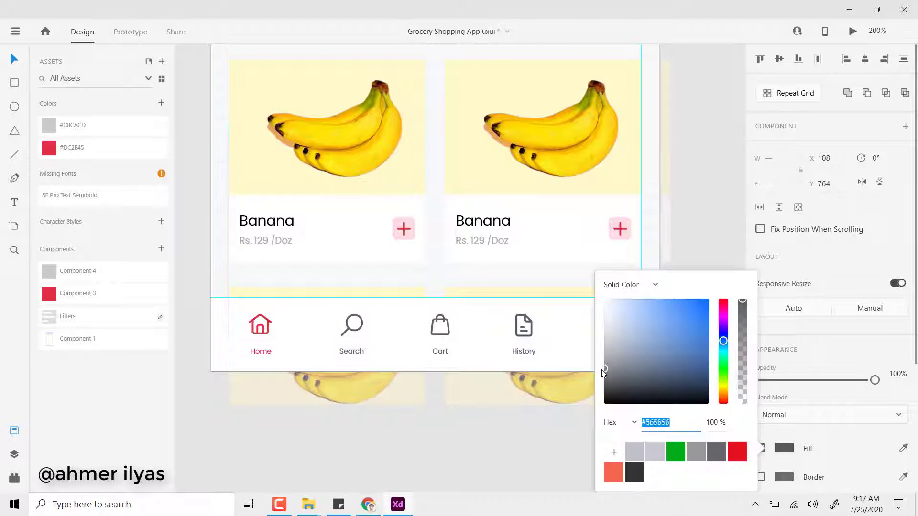